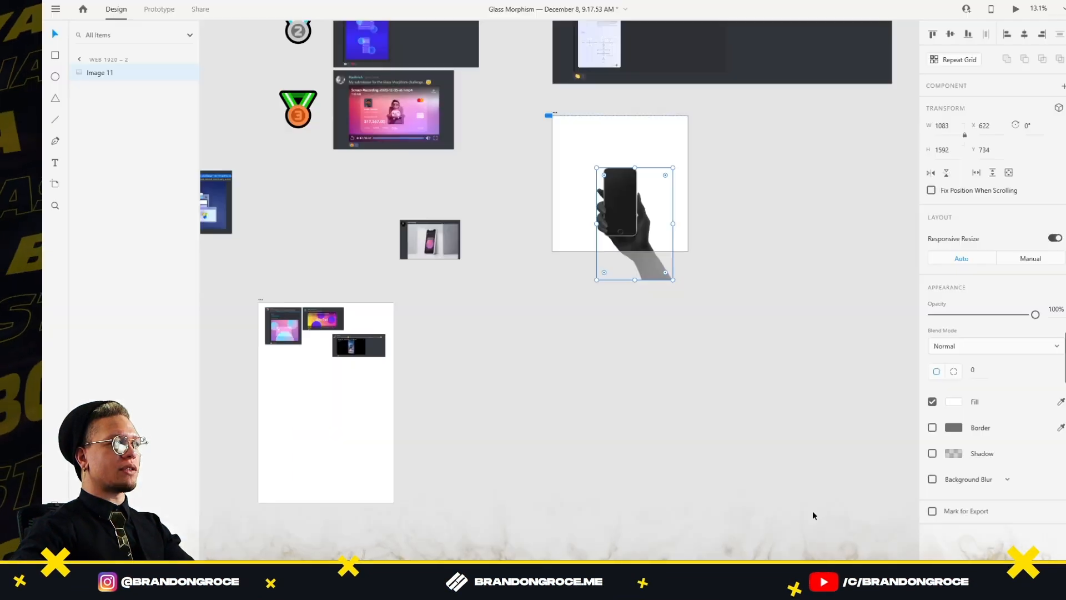
Paste the phone-in-hand photo onto Web 1920 – 2 and pan to view both artboards
{"action": "left_click", "coordinate": [858, 408]}
{"action": "key", "text": "ctrl+v"}
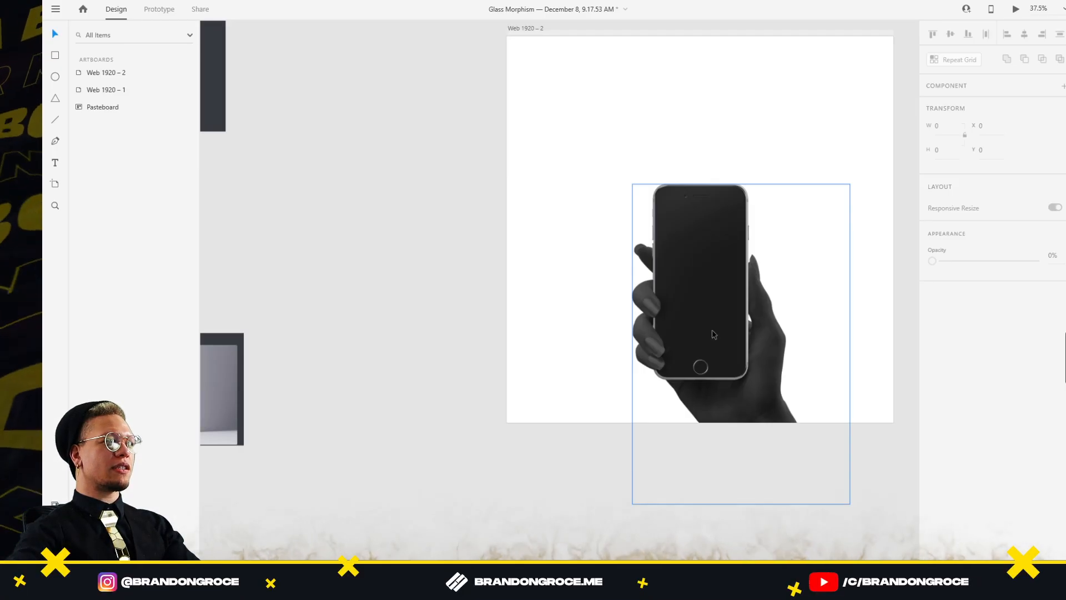
{"action": "scroll", "coordinate": [488, 245], "scroll_direction": "right", "scroll_amount": 3}
{"action": "scroll", "coordinate": [489, 244], "scroll_direction": "down", "scroll_amount": 3}
{"action": "scroll", "coordinate": [489, 245], "scroll_direction": "left", "scroll_amount": 3}
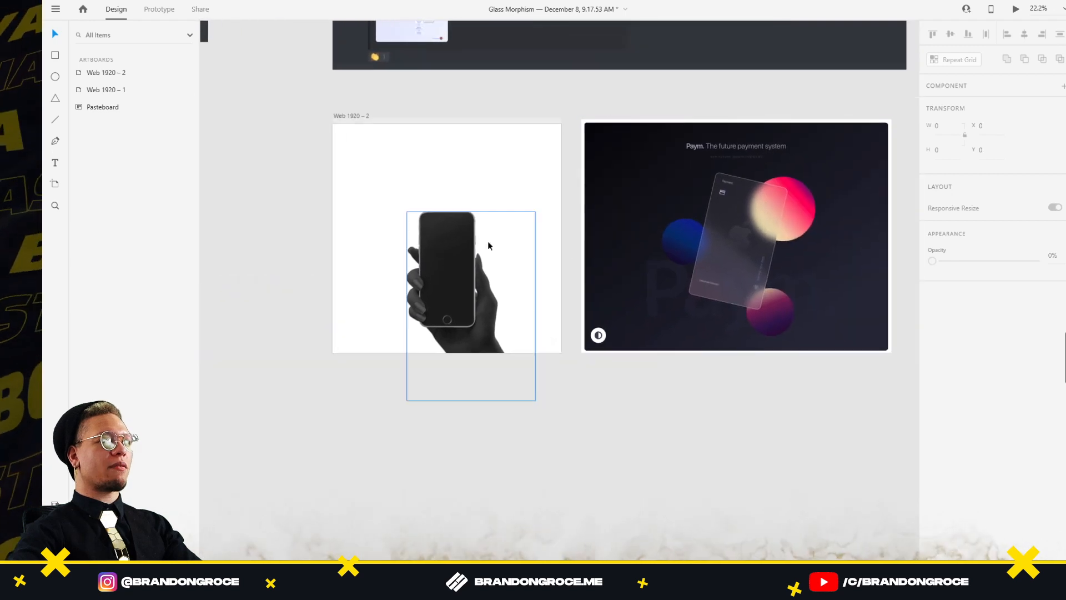
Draw a swatch square below the artboards and fill it with the reference's black
{"action": "left_click", "coordinate": [356, 116]}
{"action": "left_click", "coordinate": [597, 423]}
{"action": "mouse_move", "coordinate": [576, 407]}
{"action": "left_mouse_down"}
{"action": "mouse_move", "coordinate": [624, 456]}
{"action": "mouse_move", "coordinate": [669, 433]}
{"action": "left_mouse_up"}
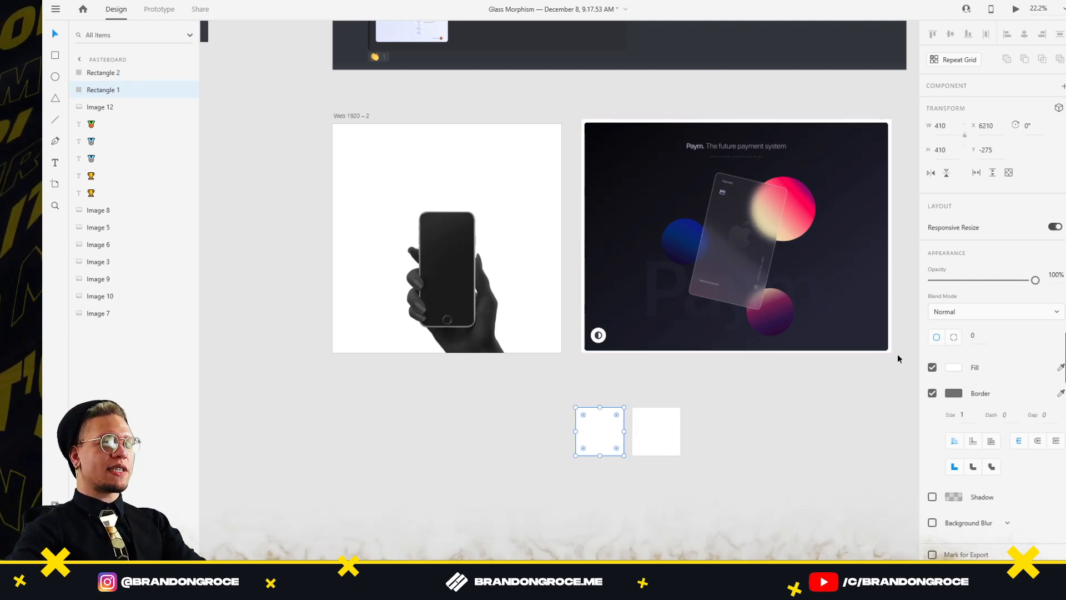
{"action": "left_click", "coordinate": [598, 134]}
Fill the second swatch square with the reference card's dark navy and select the background gradient's colours
{"action": "left_click", "coordinate": [670, 423]}
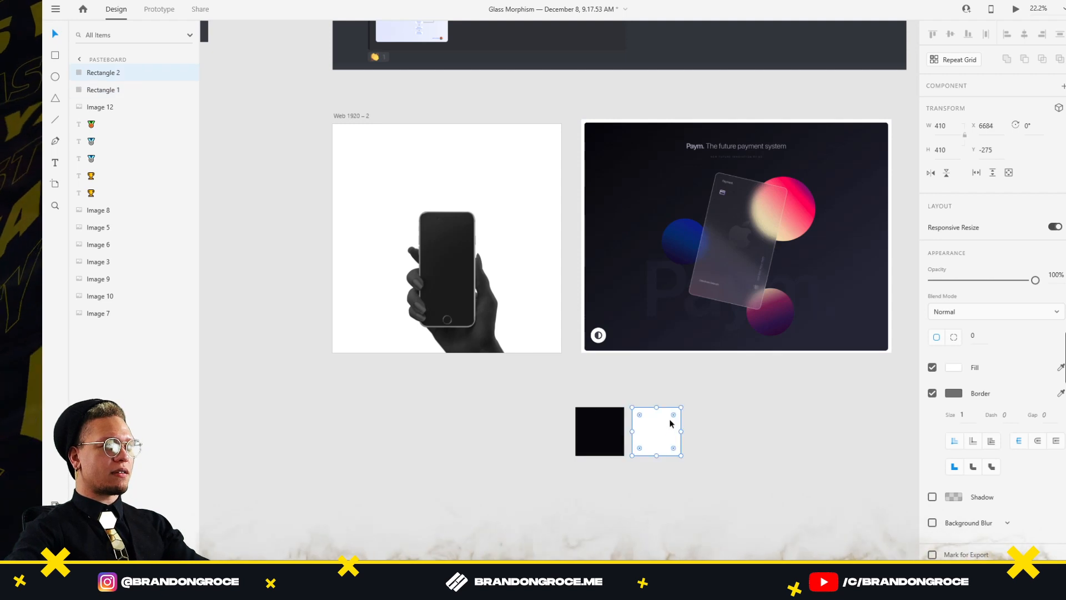
{"action": "left_click", "coordinate": [1061, 367]}
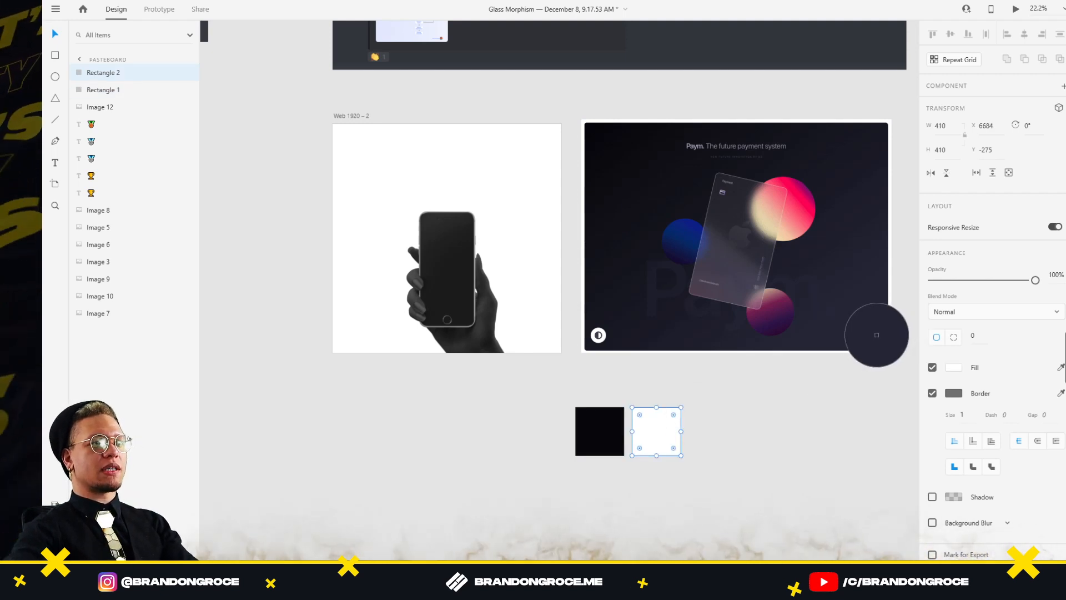
{"action": "left_click", "coordinate": [876, 333]}
{"action": "left_click", "coordinate": [810, 473]}
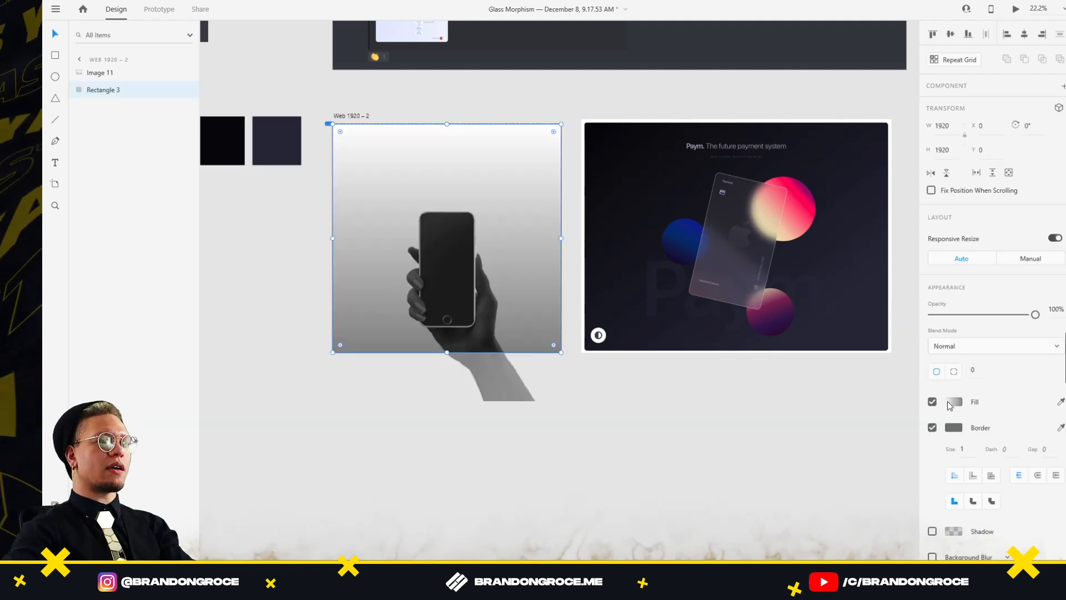
{"action": "left_click", "coordinate": [954, 401]}
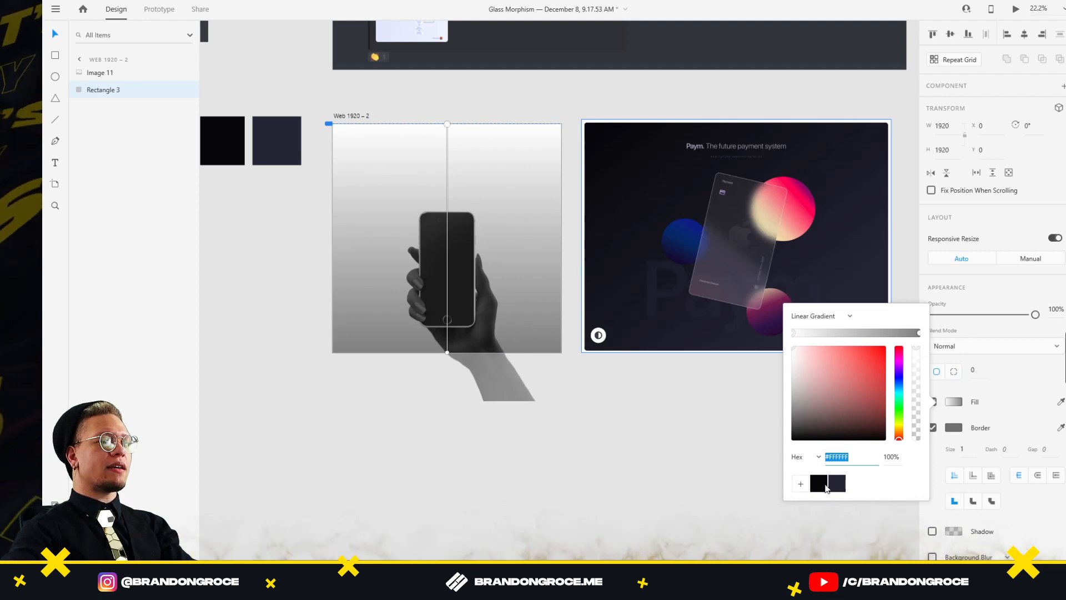
Set the background gradient stops to #07060C and the dark navy swatch #242535
{"action": "left_click", "coordinate": [826, 487]}
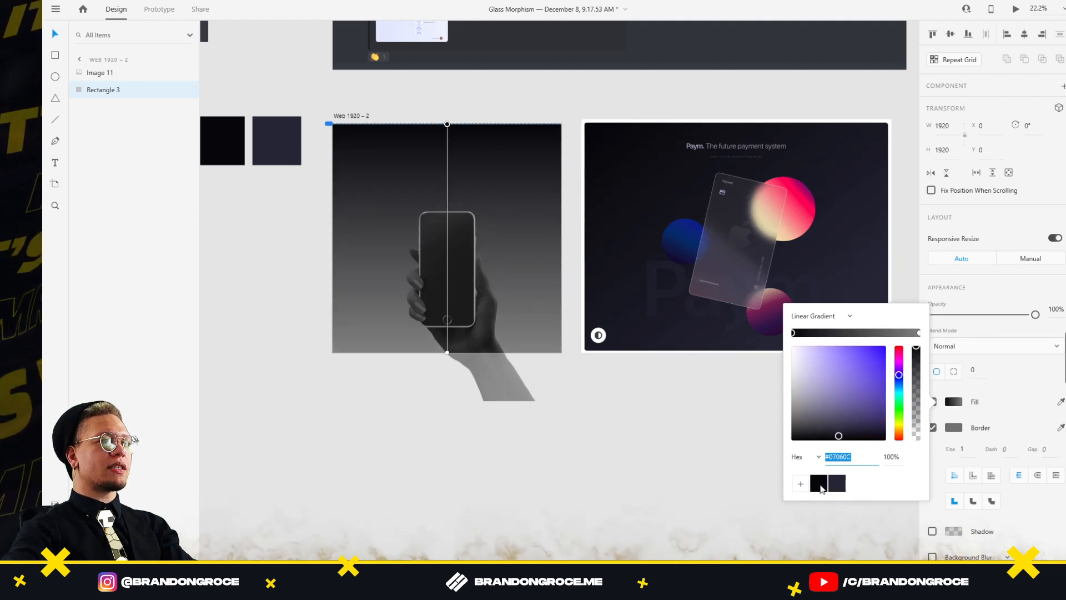
{"action": "left_click", "coordinate": [919, 333]}
{"action": "left_click", "coordinate": [839, 488]}
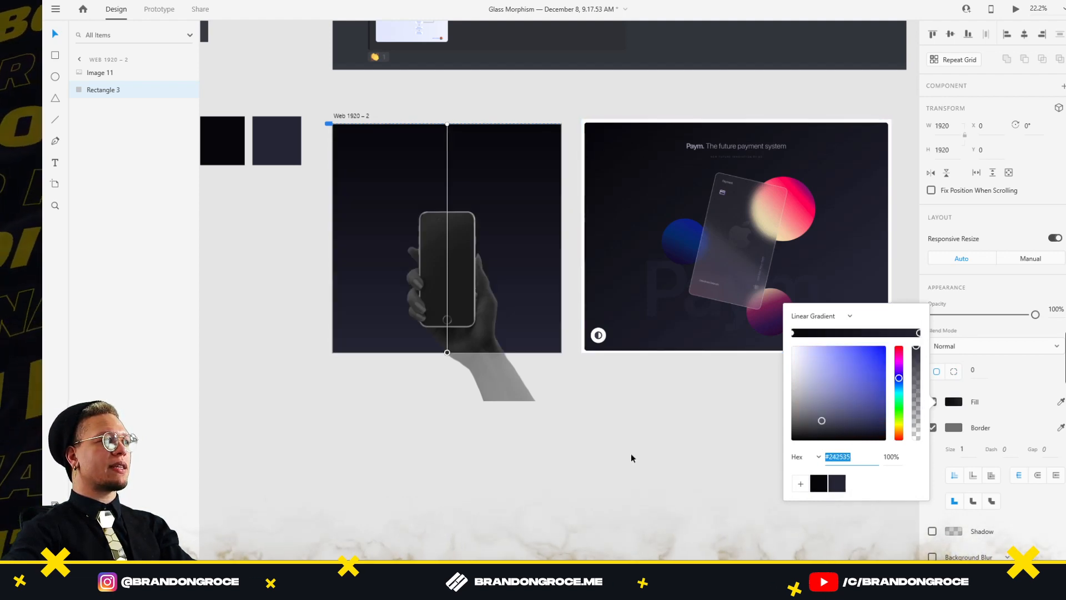
{"action": "left_click", "coordinate": [630, 454]}
Move the phone-in-hand image off the artboard onto the pasteboard below
{"action": "left_click", "coordinate": [521, 264]}
{"action": "left_click", "coordinate": [537, 182]}
{"action": "left_click_drag", "start_coordinate": [470, 312], "coordinate": [470, 514]}
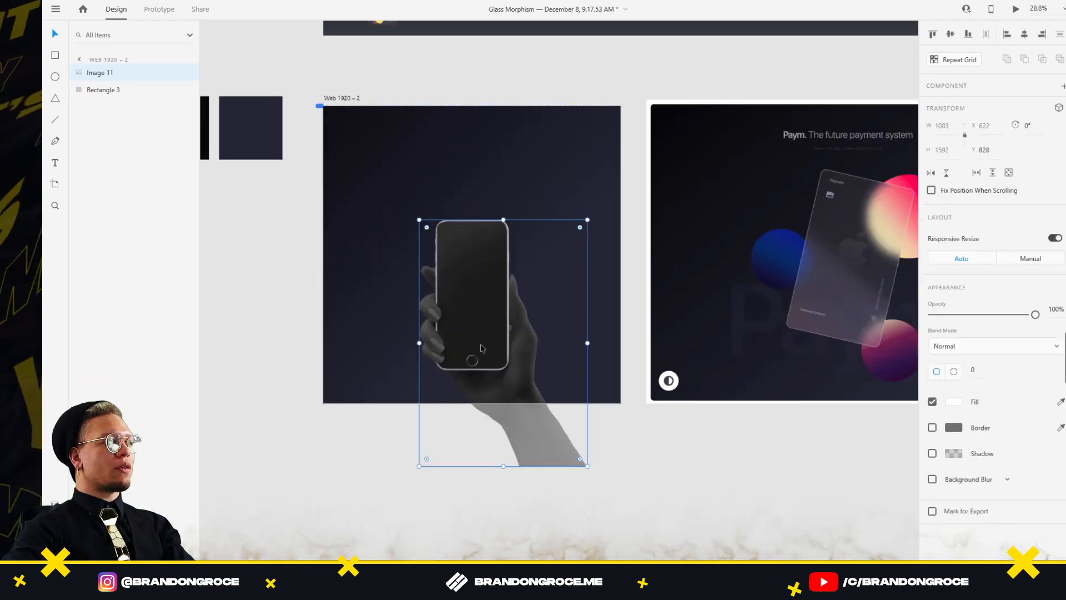
{"action": "left_click", "coordinate": [629, 497]}
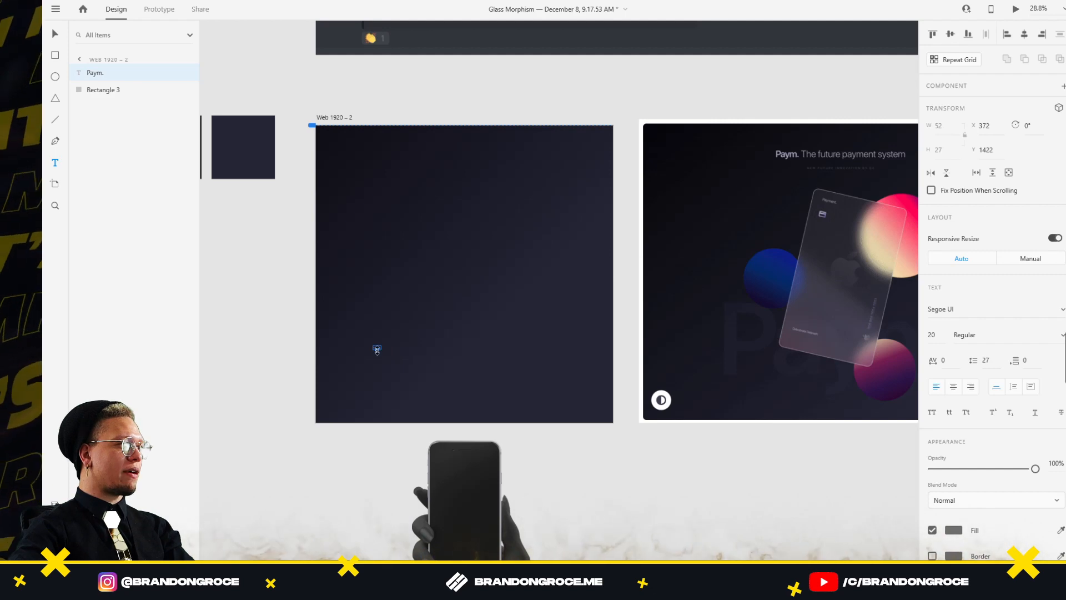
Enlarge the Paym. watermark text to size 329 and reposition it
{"action": "left_click_drag", "start_coordinate": [372, 401], "coordinate": [456, 368]}
{"action": "key", "text": "v"}
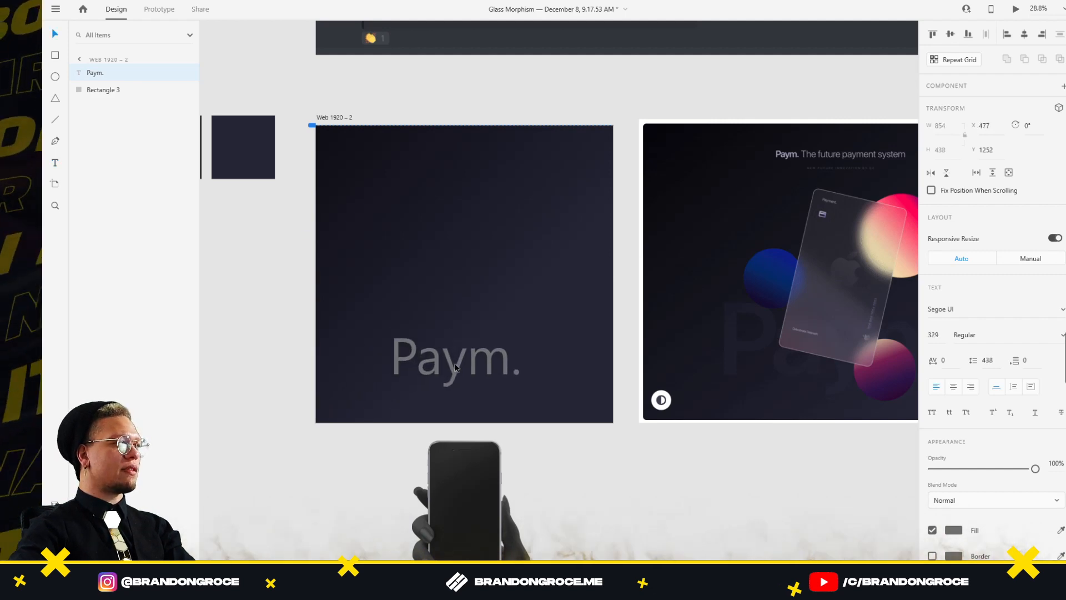
{"action": "left_click_drag", "start_coordinate": [510, 333], "coordinate": [497, 324]}
{"action": "left_click_drag", "start_coordinate": [947, 469], "coordinate": [936, 469]}
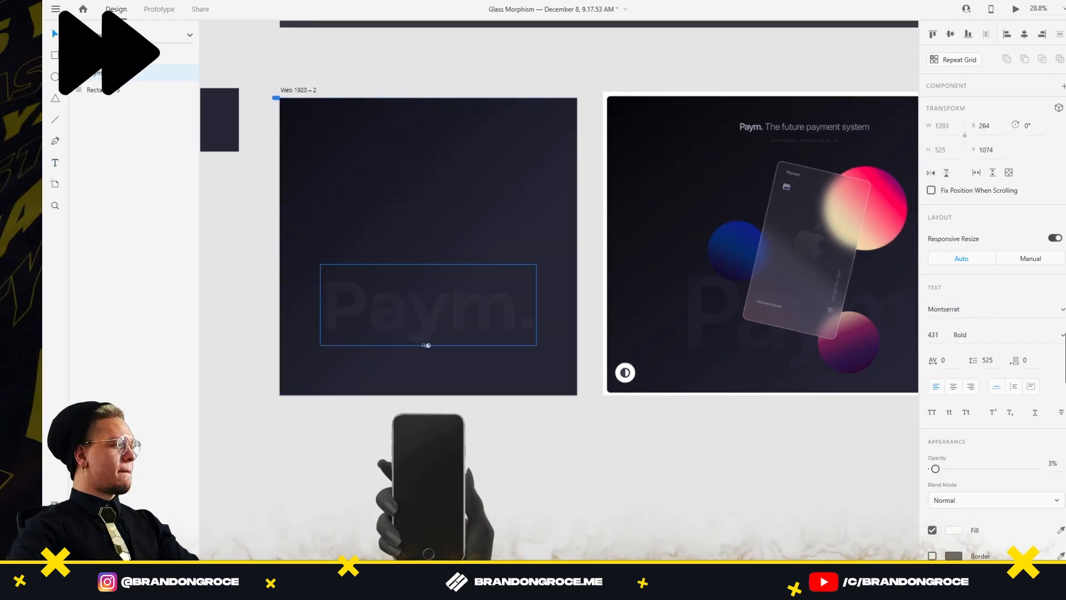
{"action": "key", "text": "alt+Tab"}
{"action": "key", "text": "alt+Tab"}
Add the heading 'Paym. The future payment system' at top centre, lighter weight on the tagline words, recoloured
{"action": "key", "text": "t"}
{"action": "left_click", "coordinate": [340, 166]}
{"action": "type", "text": "Paym. The future payment system"}
{"action": "key", "text": "Escape"}
{"action": "left_click_drag", "start_coordinate": [474, 168], "coordinate": [430, 175]}
{"action": "left_click_drag", "start_coordinate": [431, 185], "coordinate": [507, 166]}
{"action": "double_click", "coordinate": [427, 166]}
{"action": "left_click", "coordinate": [1063, 335]}
{"action": "key", "text": "Escape"}
{"action": "left_click", "coordinate": [698, 276]}
Add the subtitle 'YOUR FUTURE INNOVATION 3 MINS IN THE FUTURE' and a centred '- By The Game Changer Squad' byline
{"action": "double_click", "coordinate": [500, 224]}
{"action": "type", "text": "YOUR FUTURE INNOVATION 3 MINS IN THE FUTURE"}
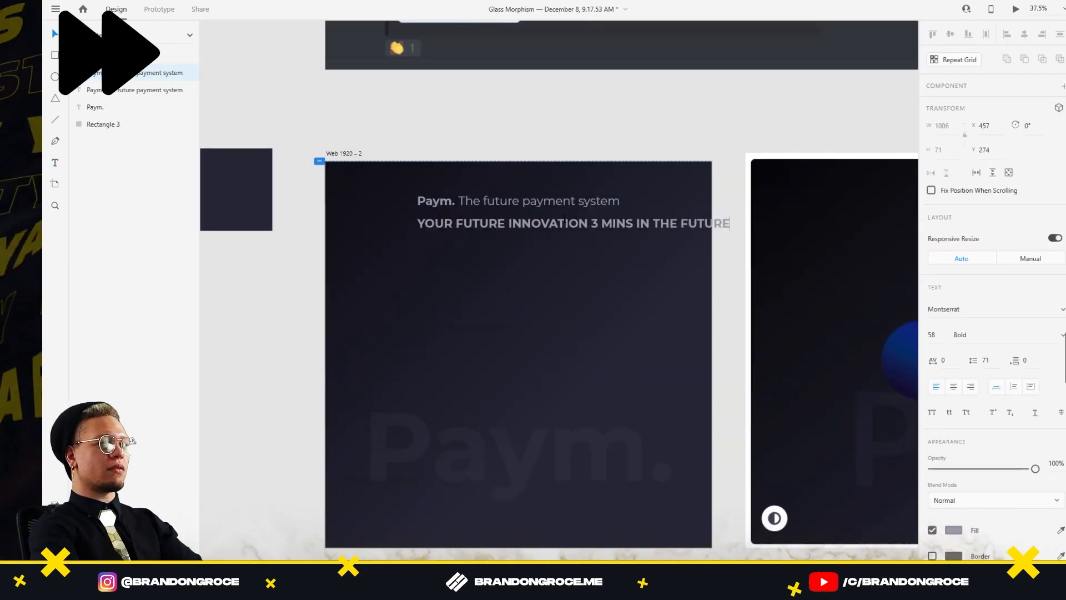
{"action": "scroll", "coordinate": [505, 260], "scroll_direction": "up", "scroll_amount": 4}
{"action": "type", "text": "- By The Game Changer Squad"}
{"action": "key", "text": "Escape"}
{"action": "left_click", "coordinate": [931, 413]}
{"action": "left_click_drag", "start_coordinate": [458, 258], "coordinate": [489, 231]}
Append '- GAME CHANGERS' to the subtitle and delete the separate byline
{"action": "left_click", "coordinate": [489, 219]}
{"action": "double_click", "coordinate": [564, 188]}
{"action": "type", "text": "- GAME CHANGERS"}
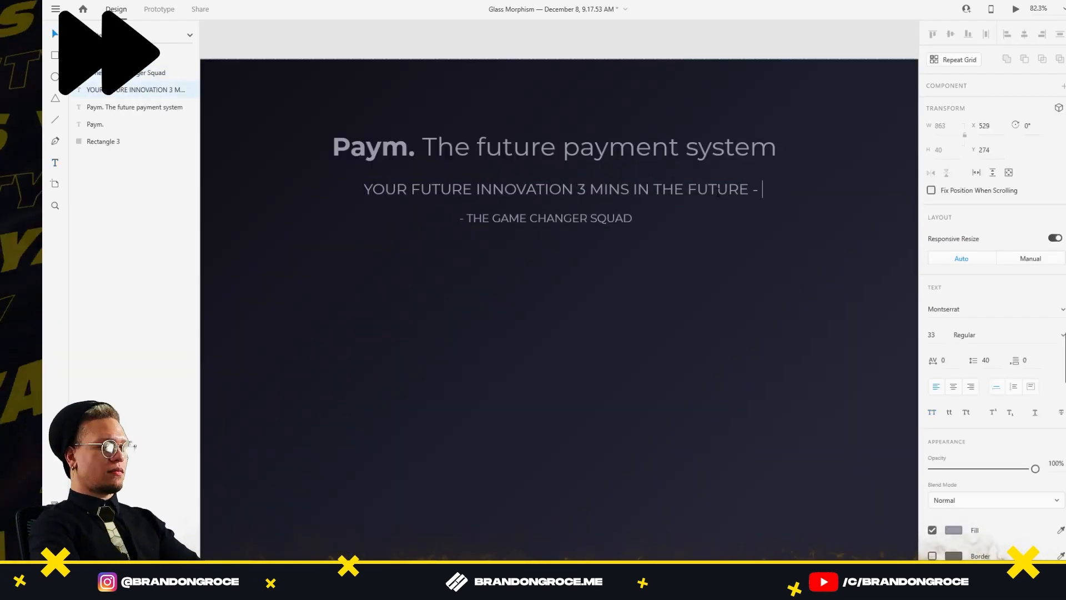
{"action": "key", "text": "Escape"}
{"action": "key", "text": "Delete"}
{"action": "scroll", "coordinate": [611, 102], "scroll_direction": "down", "scroll_amount": 4}
Draw a white card rectangle over the reference card and lower its fill opacity
{"action": "key", "text": "r"}
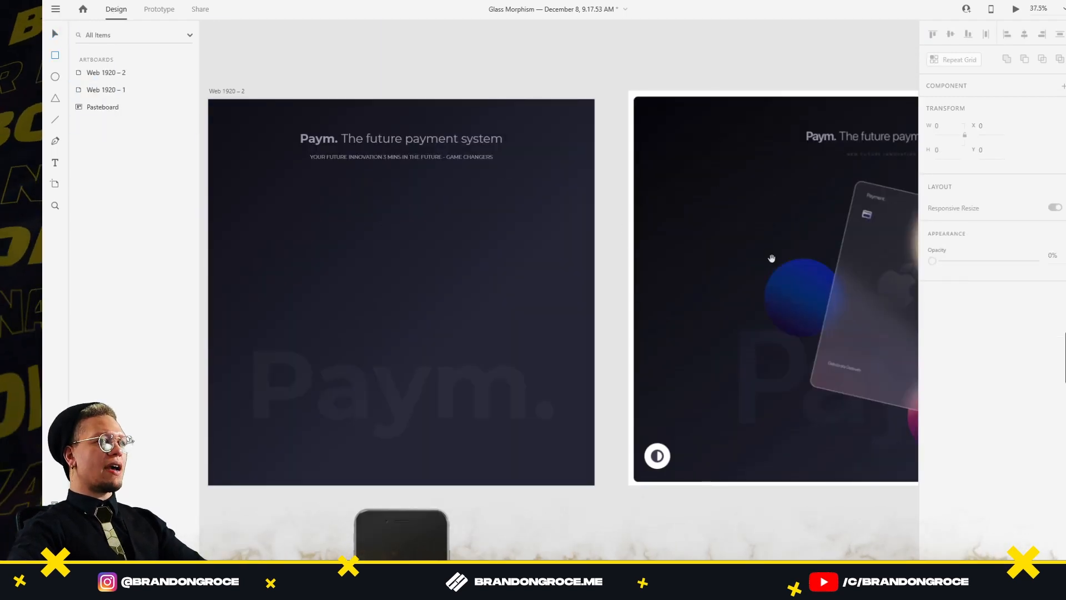
{"action": "left_click_drag", "start_coordinate": [772, 258], "coordinate": [464, 261]}
{"action": "mouse_move", "coordinate": [552, 184]}
{"action": "left_mouse_down"}
{"action": "mouse_move", "coordinate": [647, 405]}
{"action": "mouse_move", "coordinate": [690, 415]}
{"action": "mouse_move", "coordinate": [674, 429]}
{"action": "left_mouse_up"}
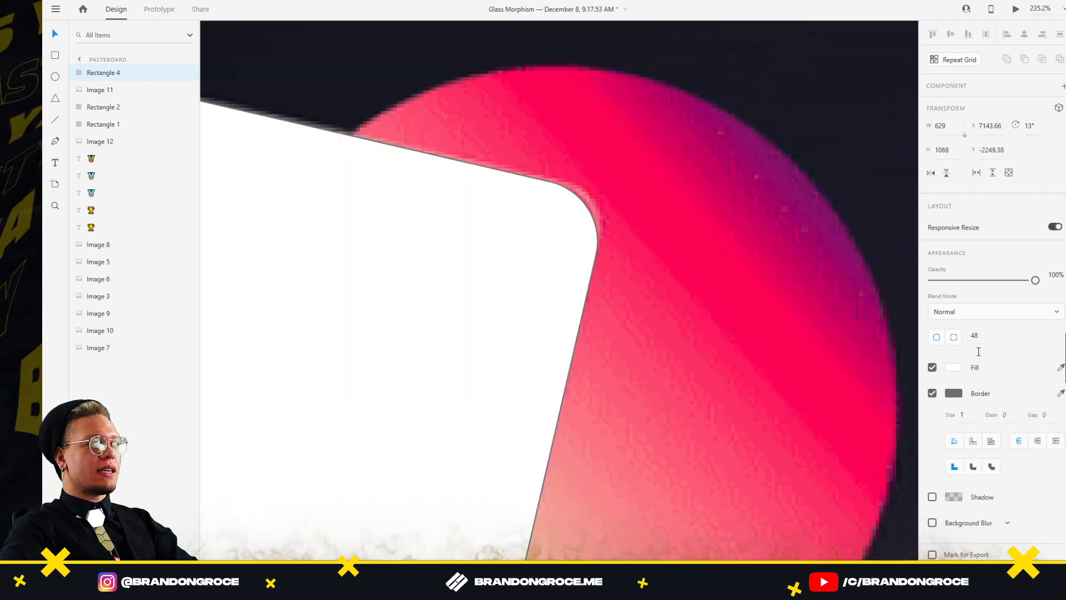
{"action": "scroll", "coordinate": [910, 369], "scroll_direction": "down", "scroll_amount": 5}
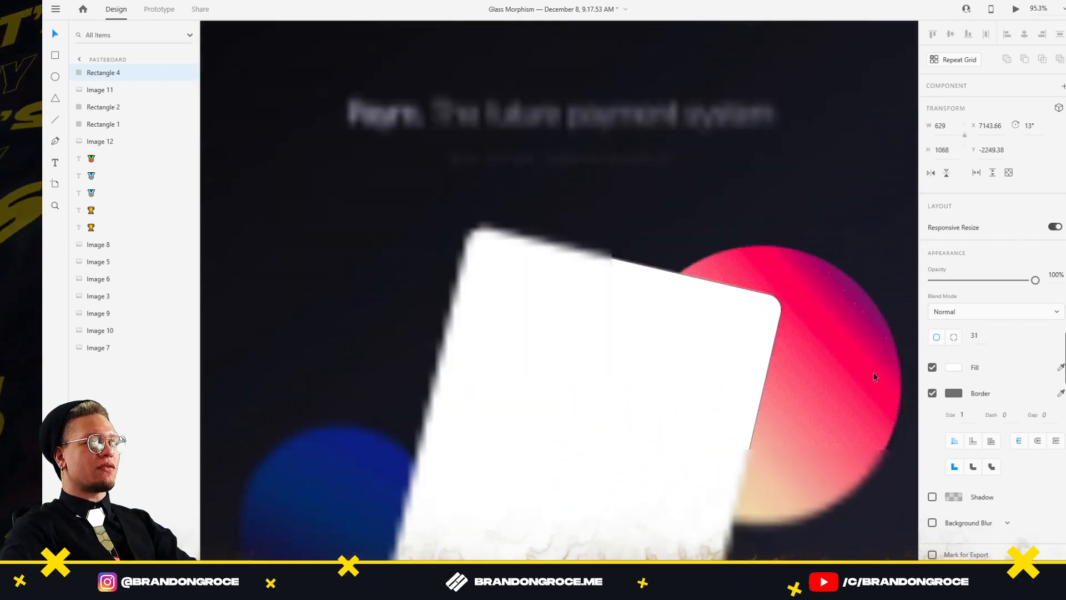
{"action": "left_click", "coordinate": [954, 367]}
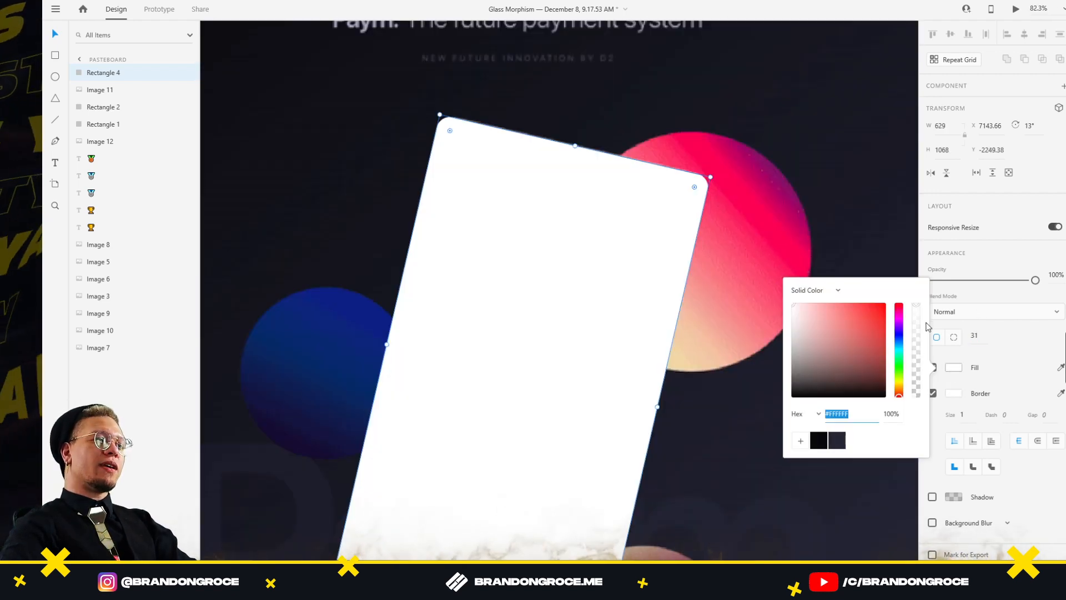
{"action": "left_click_drag", "start_coordinate": [916, 305], "coordinate": [922, 359]}
{"action": "left_click", "coordinate": [577, 387]}
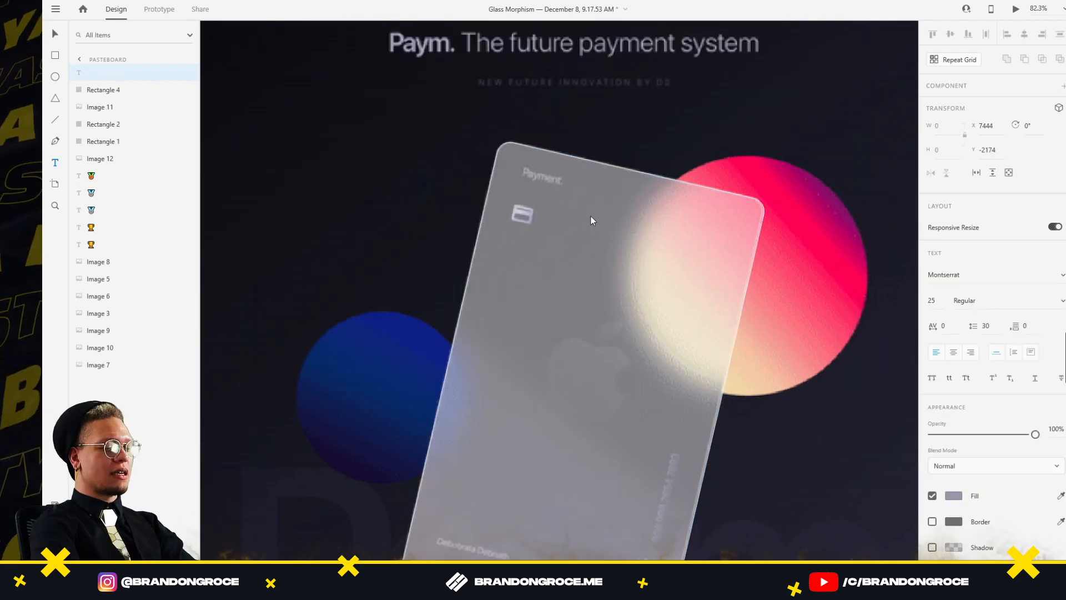
Add the 'Payment.' label and search the icon plugin for a card icon with 'ca'
{"action": "type", "text": "yment"}
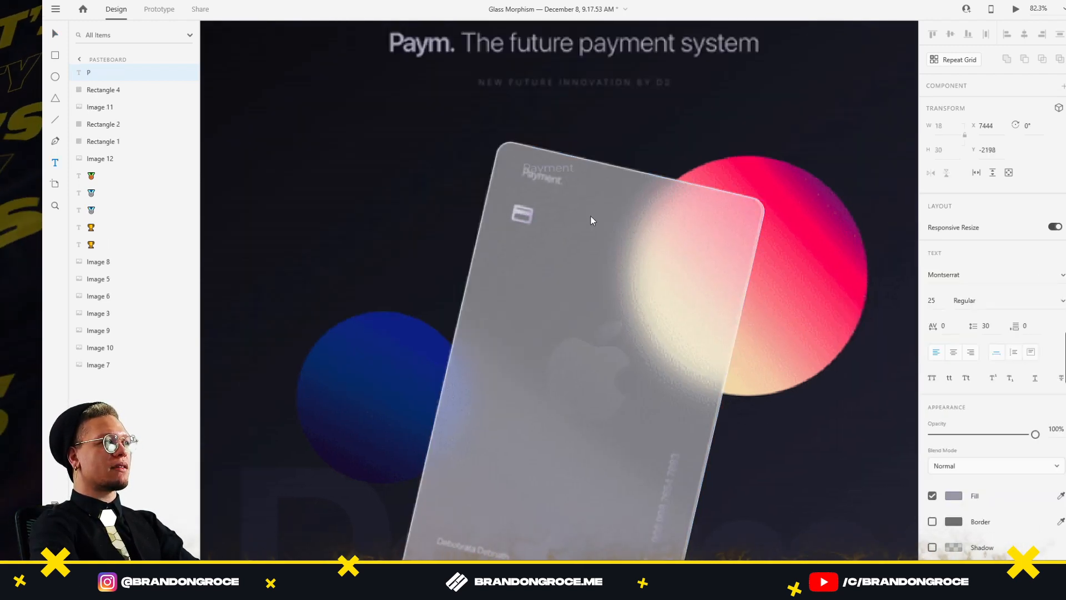
{"action": "key", "text": "ctrl+a"}
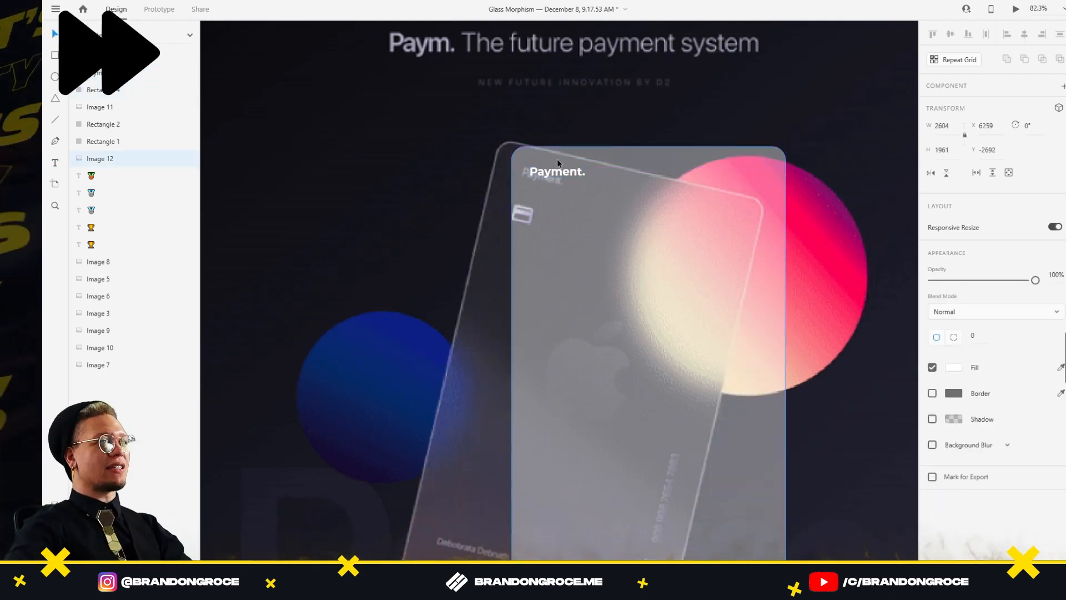
{"action": "left_click", "coordinate": [113, 89]}
{"action": "type", "text": "ca"}
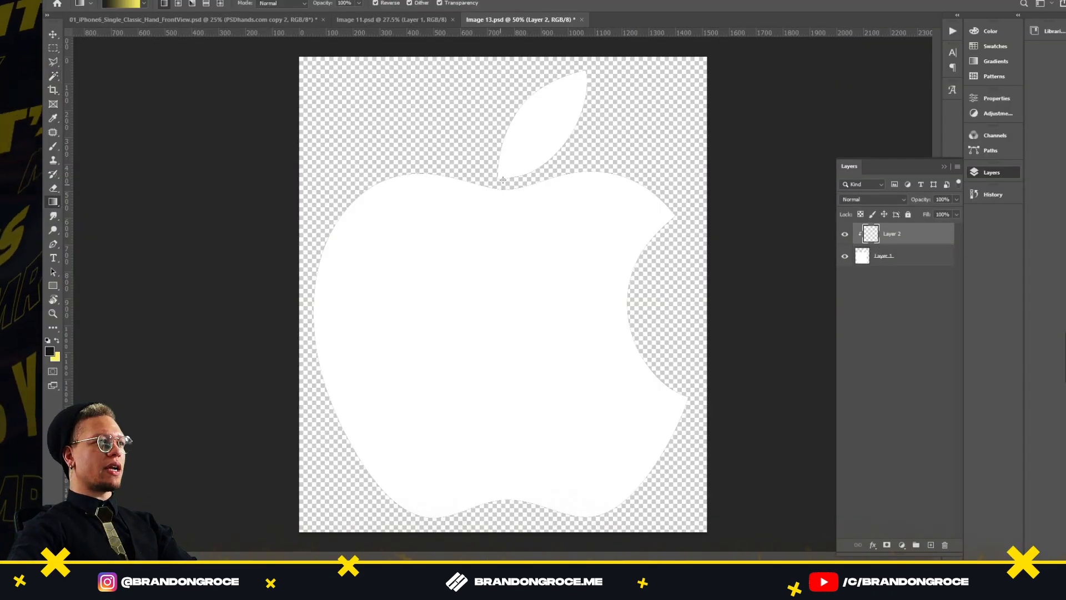
Release Layer 2's clipping and set both gradient stops to white in the Gradient Editor
{"action": "key", "text": "ctrl+z"}
{"action": "left_click", "coordinate": [123, 4]}
{"action": "left_click", "coordinate": [567, 283]}
{"action": "left_click", "coordinate": [616, 329]}
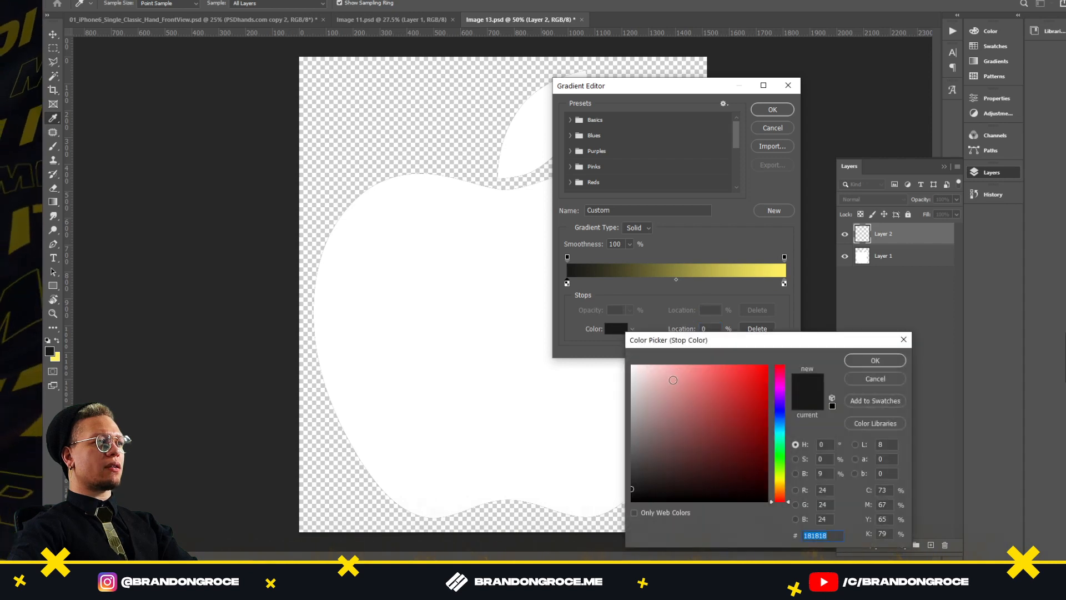
{"action": "left_click_drag", "start_coordinate": [673, 380], "coordinate": [631, 365]}
{"action": "left_click", "coordinate": [876, 361]}
{"action": "double_click", "coordinate": [782, 284]}
{"action": "left_click", "coordinate": [632, 365]}
{"action": "left_click", "coordinate": [878, 362]}
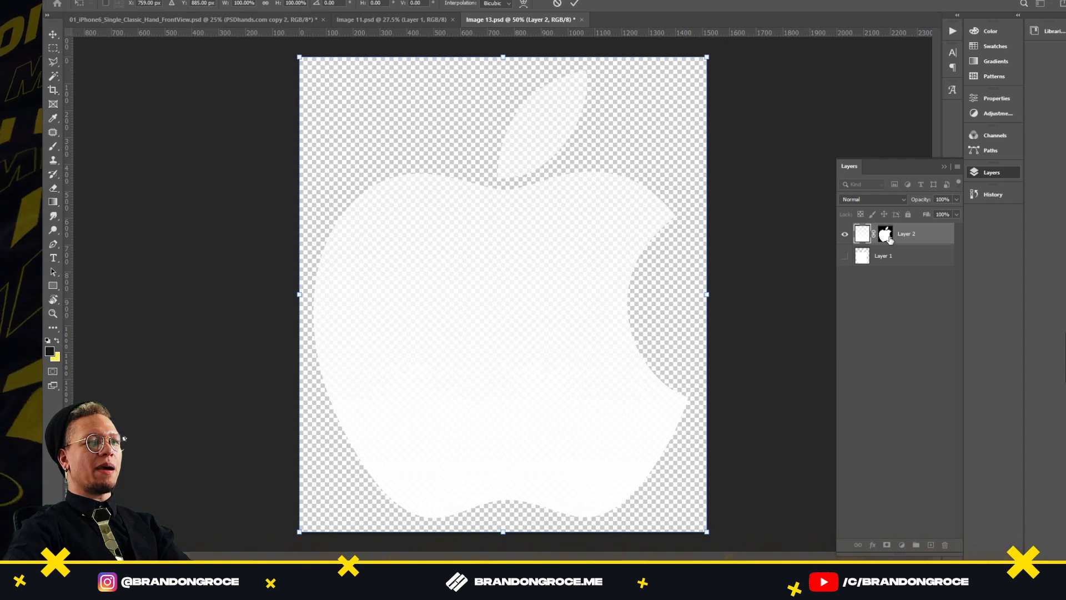
Commit Layer 2's transform and toggle its layer mask off and back on
{"action": "key", "text": "Return"}
{"action": "left_click", "coordinate": [884, 236]}
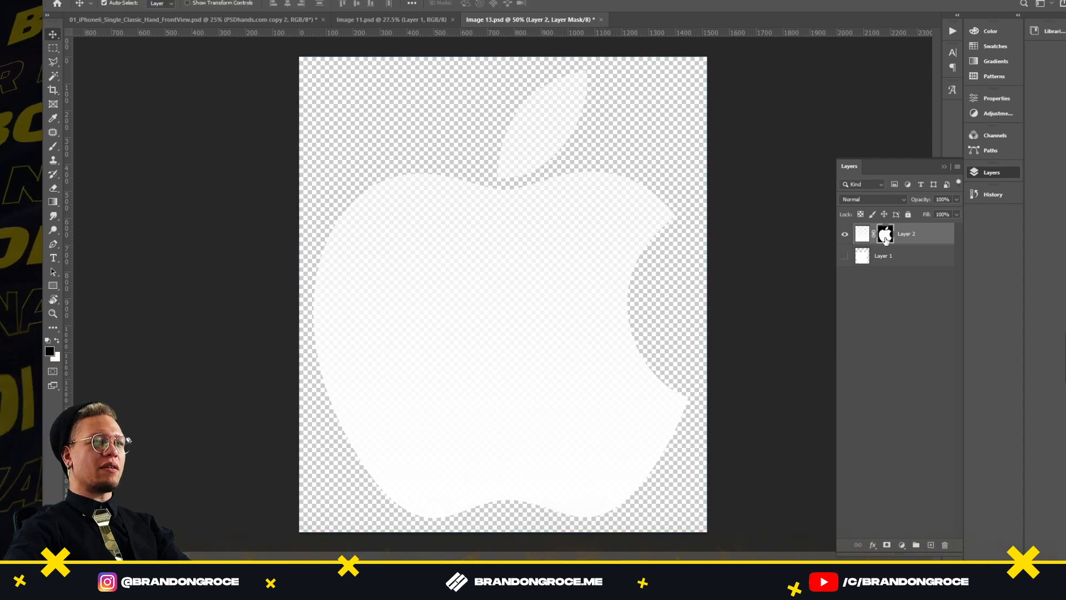
{"action": "right_click", "coordinate": [887, 238]}
{"action": "left_click", "coordinate": [903, 248]}
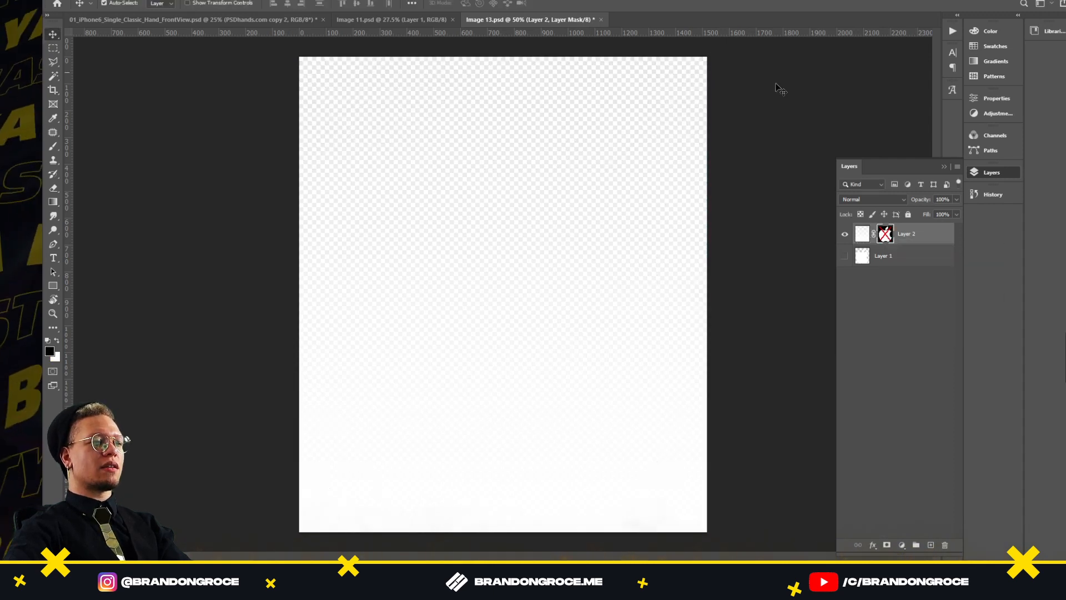
{"action": "right_click", "coordinate": [883, 237]}
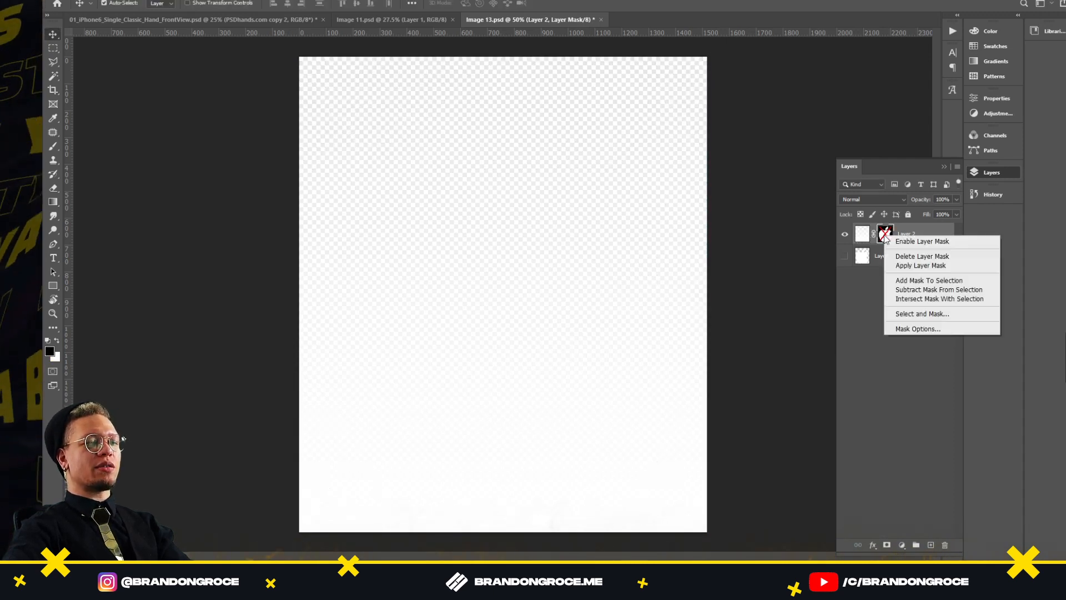
{"action": "left_click", "coordinate": [922, 242]}
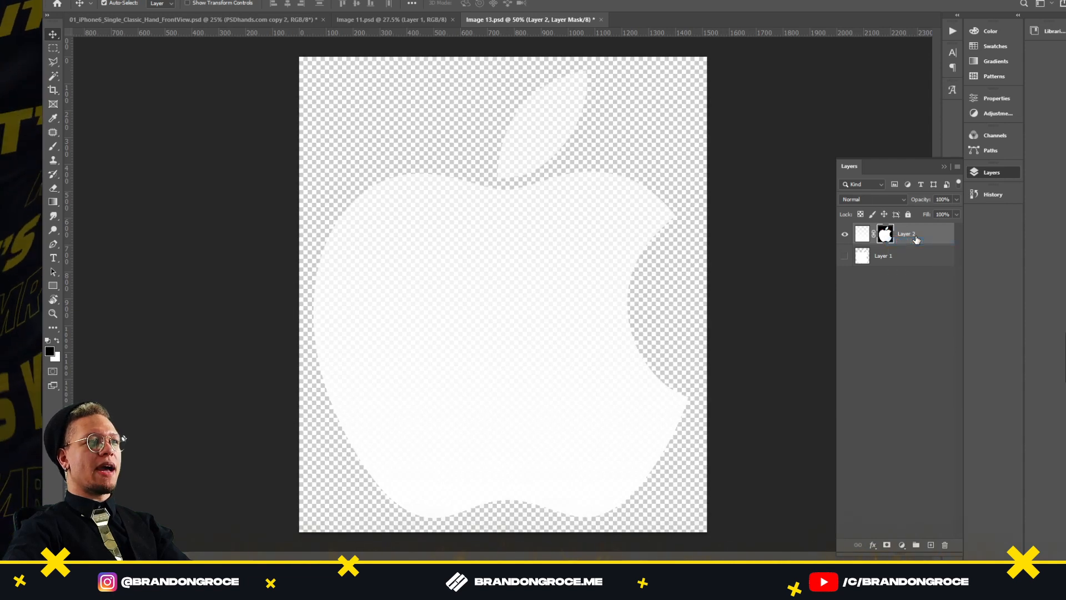
{"action": "right_click", "coordinate": [863, 239]}
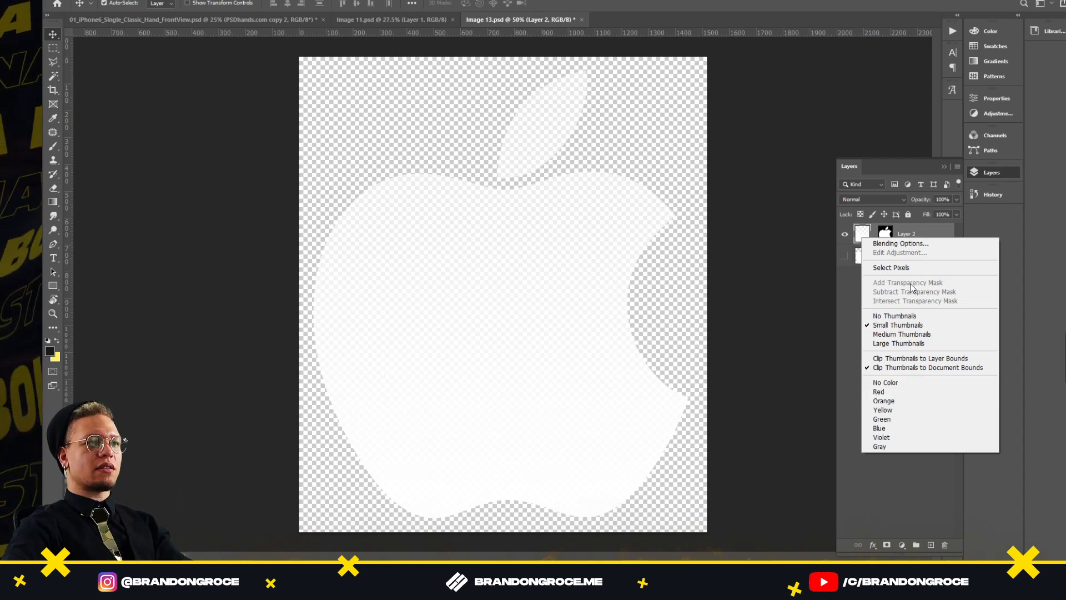
{"action": "left_click", "coordinate": [870, 234]}
Flip Layer 2 vertically and redraw a white gradient across the masked Apple logo
{"action": "left_click", "coordinate": [598, 409]}
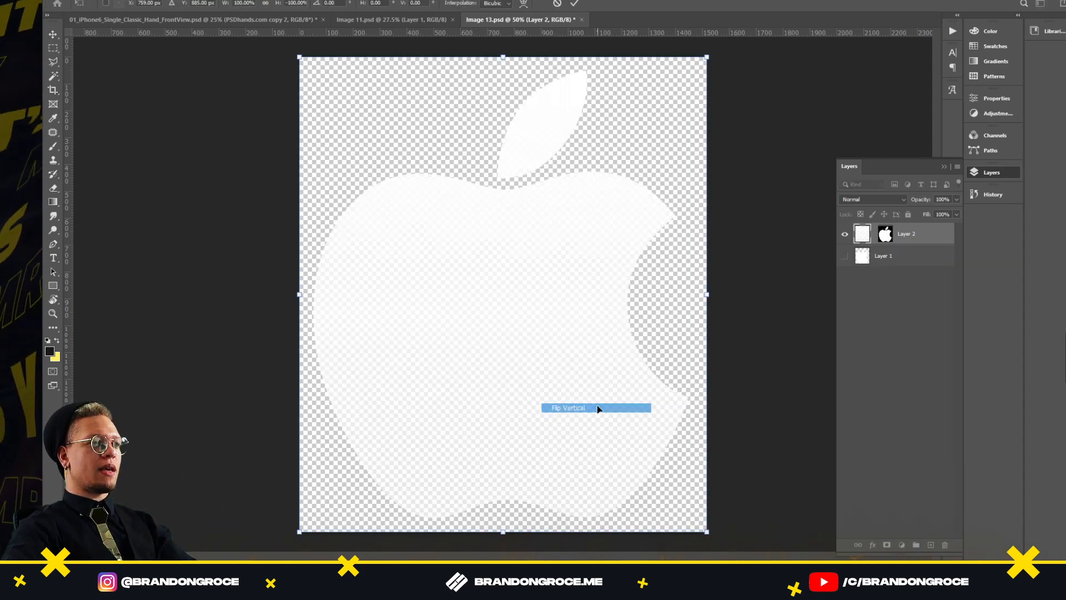
{"action": "key", "text": "Return"}
{"action": "key", "text": "g"}
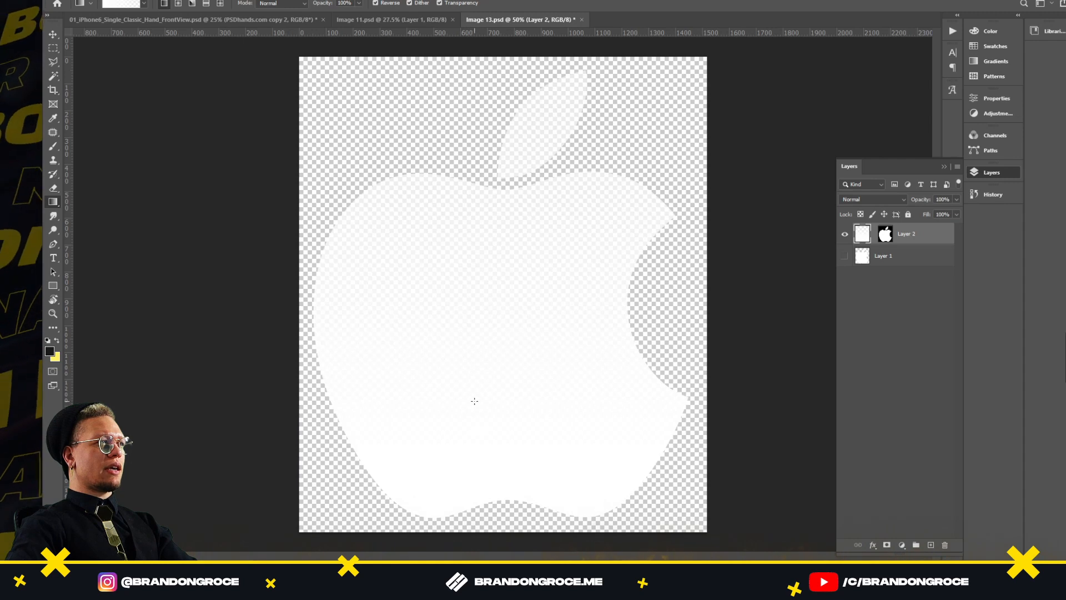
{"action": "key", "text": "ctrl+z"}
{"action": "left_click_drag", "start_coordinate": [474, 398], "coordinate": [523, 535]}
{"action": "key", "text": "ctrl+z"}
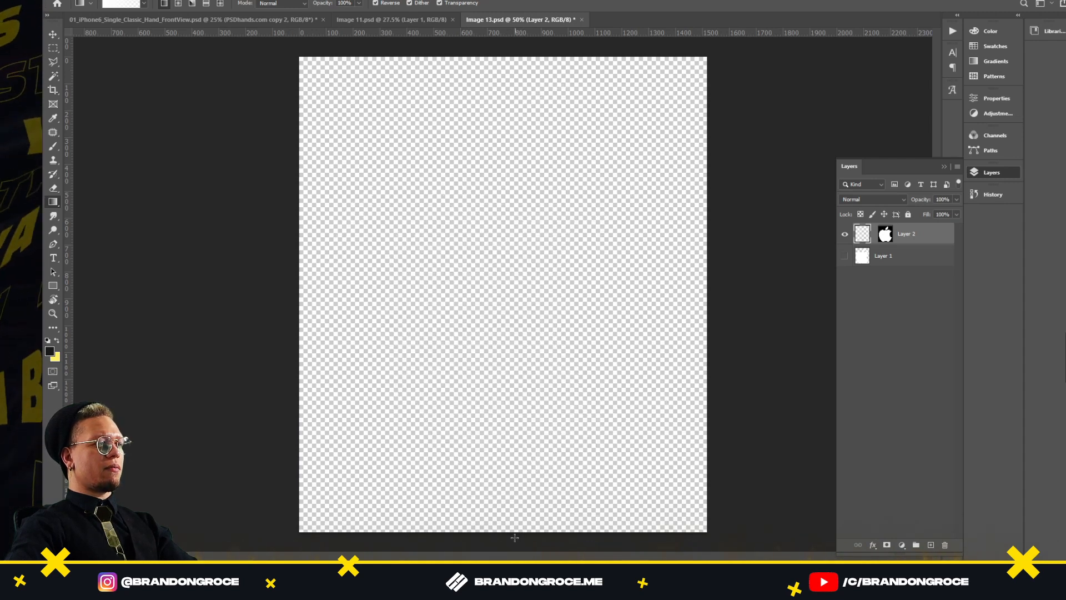
{"action": "left_click_drag", "start_coordinate": [533, 267], "coordinate": [536, 243]}
{"action": "key", "text": "ctrl+minus"}
{"action": "key", "text": "ctrl+minus"}
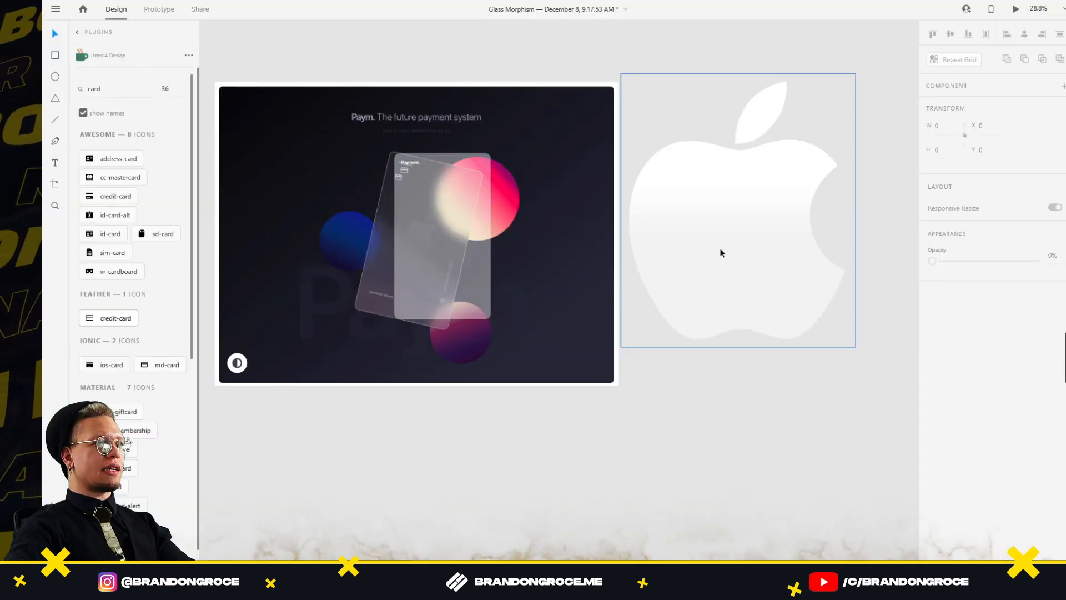
Place the Apple logo on the glass card, shrink it and lower its opacity to 54%
{"action": "left_click_drag", "start_coordinate": [743, 248], "coordinate": [449, 274]}
{"action": "left_click_drag", "start_coordinate": [553, 110], "coordinate": [462, 199]}
{"action": "scroll", "coordinate": [414, 178], "scroll_direction": "up", "scroll_amount": 6}
{"action": "left_click_drag", "start_coordinate": [1035, 280], "coordinate": [988, 280]}
{"action": "left_click_drag", "start_coordinate": [496, 335], "coordinate": [498, 383]}
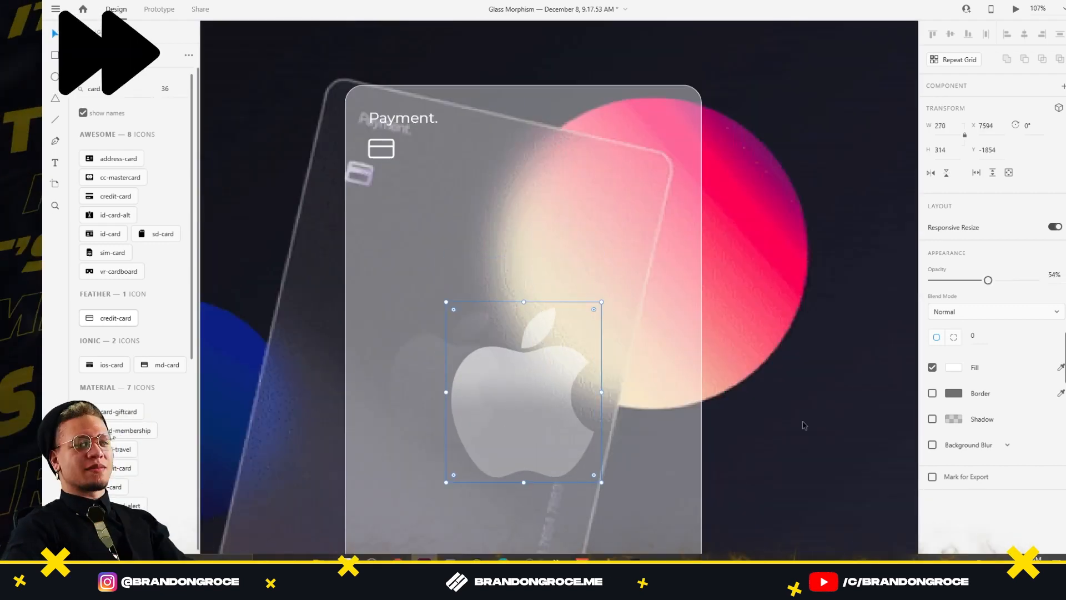
{"action": "scroll", "coordinate": [499, 383], "scroll_direction": "down", "scroll_amount": 3}
{"action": "left_click_drag", "start_coordinate": [410, 231], "coordinate": [697, 222]}
{"action": "left_click_drag", "start_coordinate": [733, 461], "coordinate": [718, 222]}
Add the cardholder's name near the card bottom, a vertical copy along the right edge, with lowered opacity
{"action": "key", "text": "t"}
{"action": "left_click", "coordinate": [688, 338]}
{"action": "left_click_drag", "start_coordinate": [785, 293], "coordinate": [561, 357]}
{"action": "left_click_drag", "start_coordinate": [502, 405], "coordinate": [683, 266]}
{"action": "left_click", "coordinate": [556, 281]}
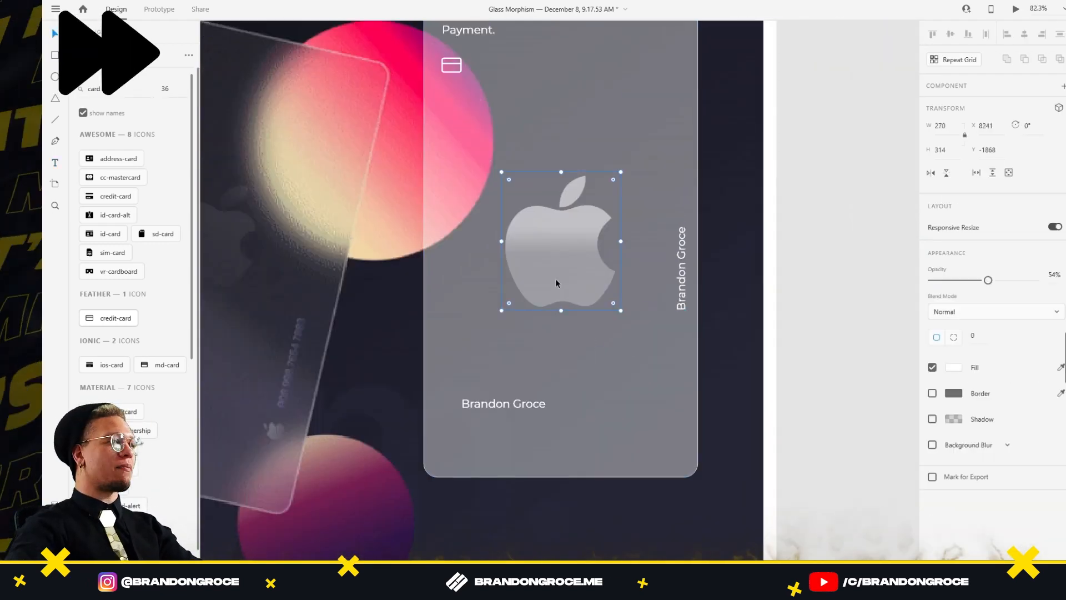
{"action": "left_click_drag", "start_coordinate": [556, 281], "coordinate": [683, 412]}
{"action": "scroll", "coordinate": [702, 356], "scroll_direction": "down", "scroll_amount": 5}
{"action": "left_click_drag", "start_coordinate": [1035, 434], "coordinate": [977, 439]}
Select all the card's elements together and nudge the card slightly up
{"action": "left_click", "coordinate": [702, 337]}
{"action": "scroll", "coordinate": [733, 105], "scroll_direction": "up", "scroll_amount": 5}
{"action": "left_click", "coordinate": [560, 194]}
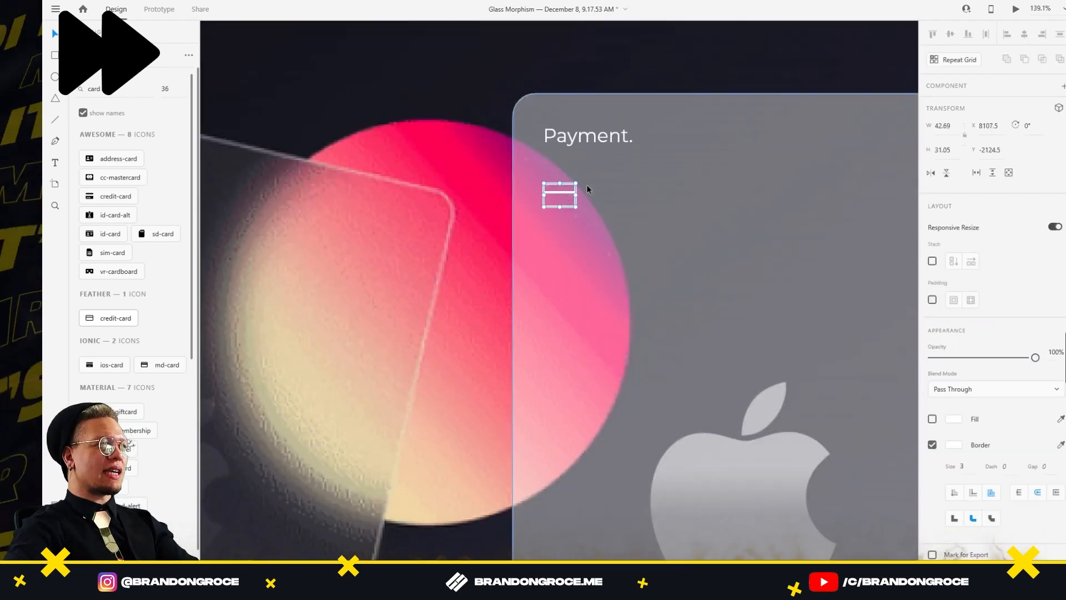
{"action": "scroll", "coordinate": [555, 189], "scroll_direction": "down", "scroll_amount": 5}
{"action": "left_click", "coordinate": [624, 294]}
{"action": "scroll", "coordinate": [685, 383], "scroll_direction": "up", "scroll_amount": 6}
{"action": "left_click", "coordinate": [712, 346]}
{"action": "scroll", "coordinate": [714, 348], "scroll_direction": "down", "scroll_amount": 7}
{"action": "left_click_drag", "start_coordinate": [717, 500], "coordinate": [603, 272]}
{"action": "scroll", "coordinate": [603, 276], "scroll_direction": "down", "scroll_amount": 2}
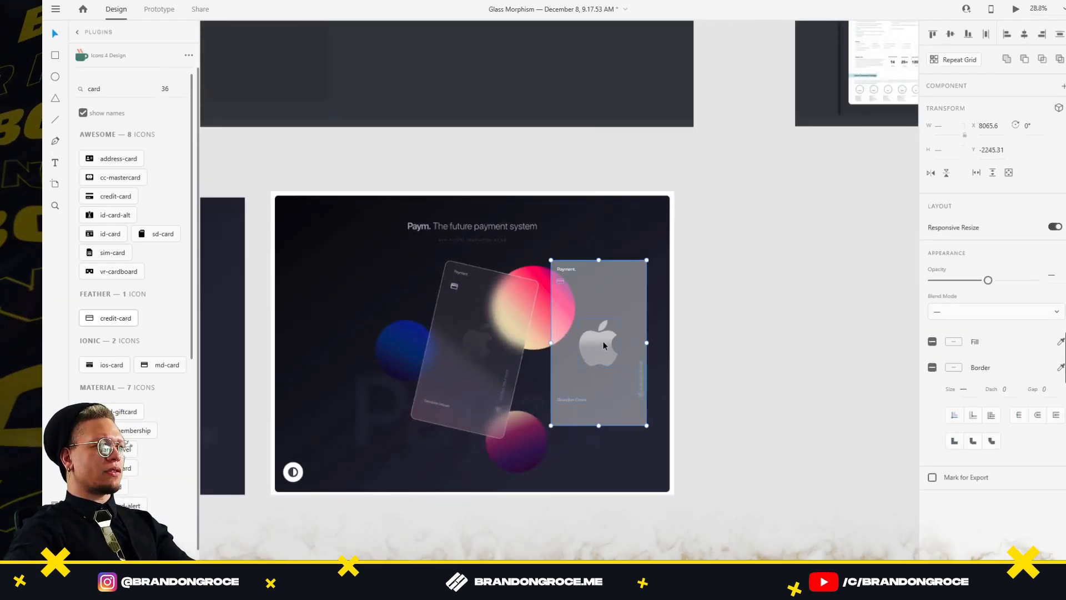
{"action": "left_click_drag", "start_coordinate": [600, 341], "coordinate": [604, 312]}
Lower the card background rectangle's fill alpha to make it more transparent
{"action": "left_click", "coordinate": [655, 298]}
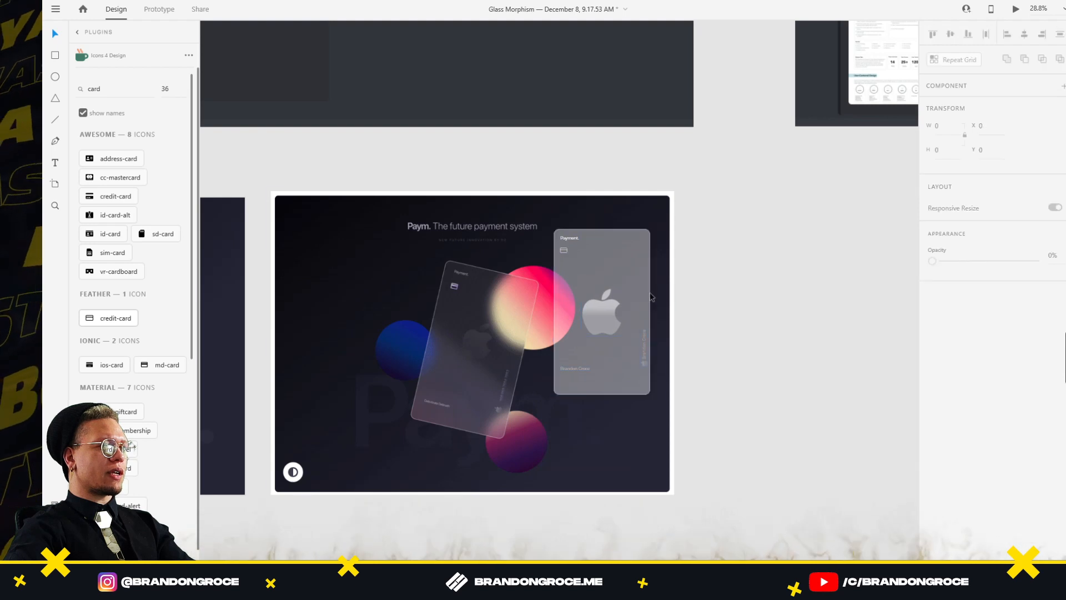
{"action": "left_click", "coordinate": [589, 257]}
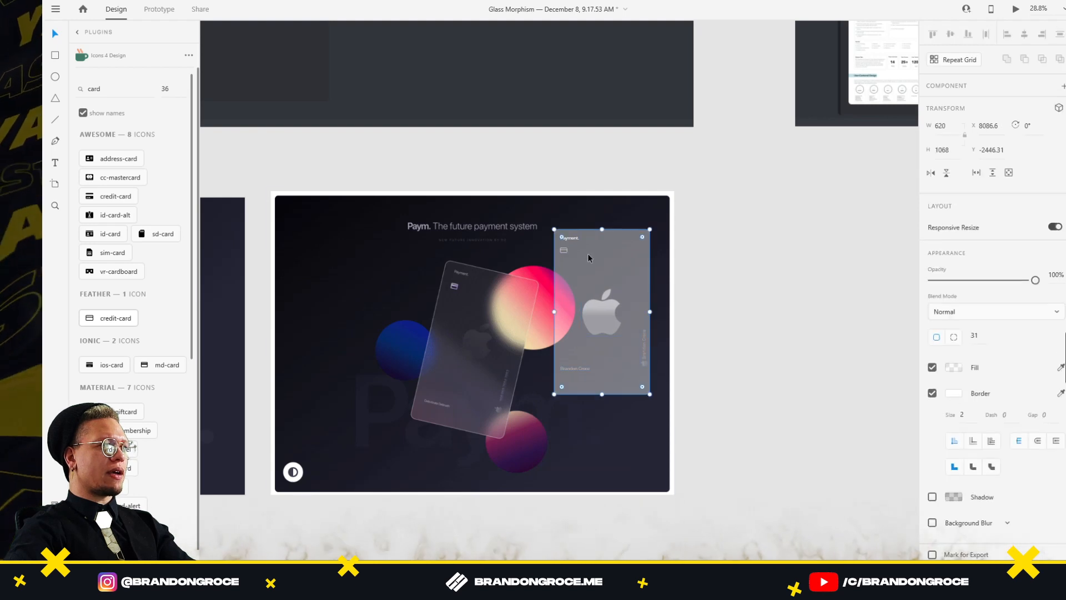
{"action": "left_click", "coordinate": [955, 367]}
{"action": "left_click_drag", "start_coordinate": [915, 339], "coordinate": [915, 384]}
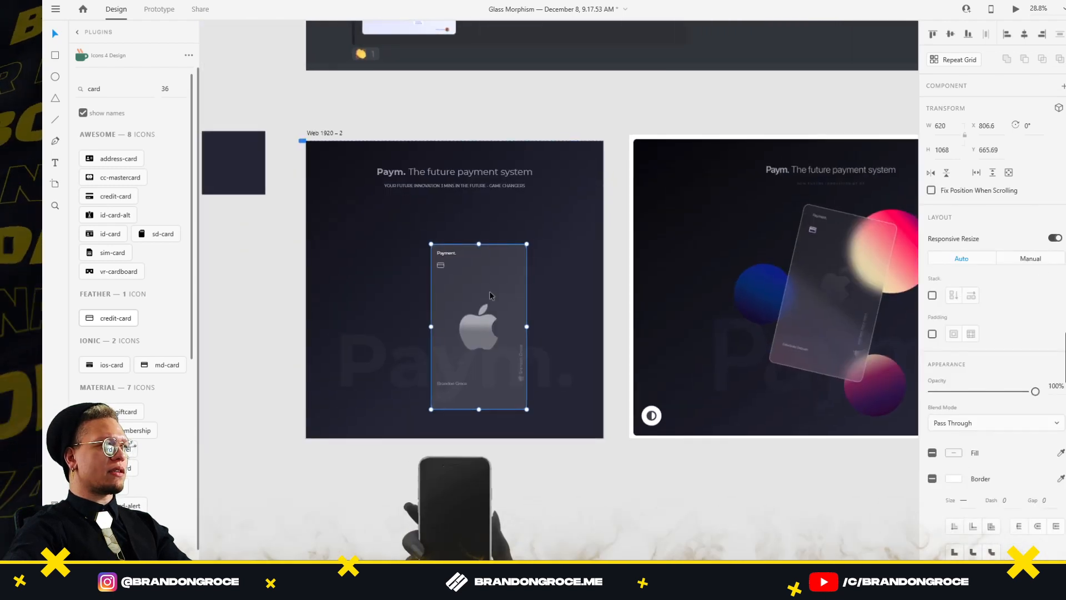
Centre the glass card on Web 1920 – 2 and fade the Paym. watermark to 1% opacity
{"action": "left_click_drag", "start_coordinate": [488, 291], "coordinate": [465, 262]}
{"action": "left_click", "coordinate": [682, 484]}
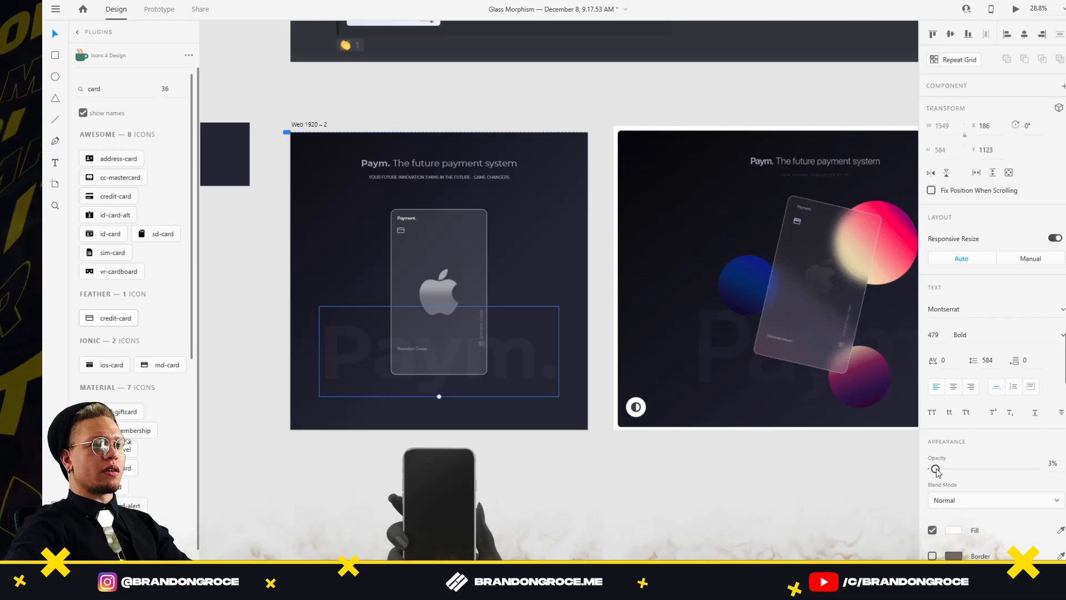
{"action": "left_click_drag", "start_coordinate": [937, 470], "coordinate": [934, 470]}
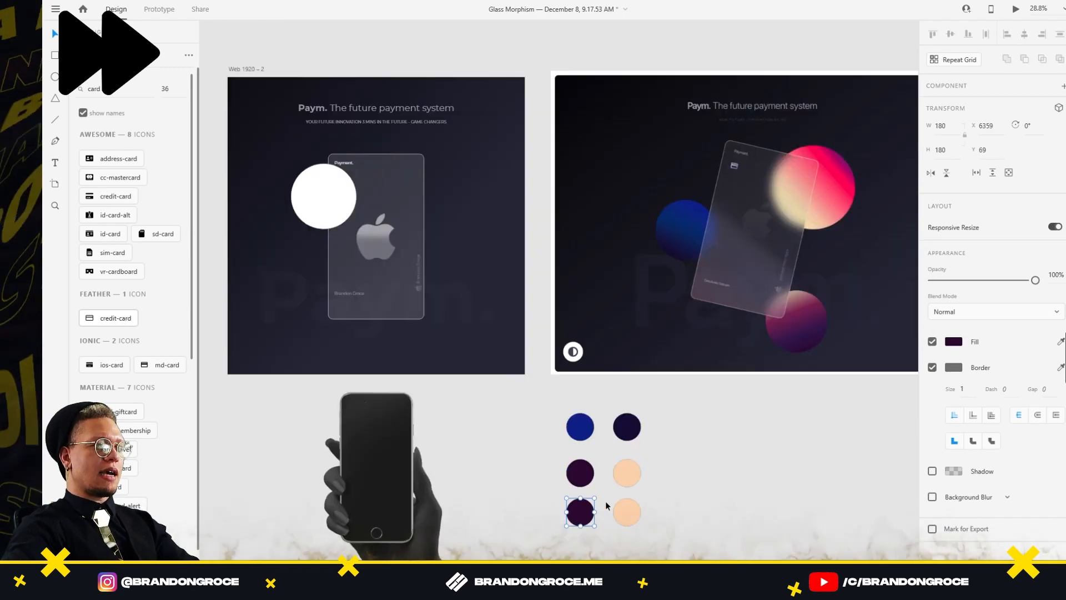
Recolour the palette swatch circles with the eyedropper
{"action": "left_click", "coordinate": [627, 512]}
{"action": "left_click", "coordinate": [627, 473]}
{"action": "key", "text": "i"}
{"action": "left_click", "coordinate": [953, 341]}
Give the white circle a dark purple-to-blue linear gradient fill and remove its border
{"action": "scroll", "coordinate": [682, 375], "scroll_direction": "down", "scroll_amount": 3}
{"action": "scroll", "coordinate": [644, 381], "scroll_direction": "up", "scroll_amount": 4}
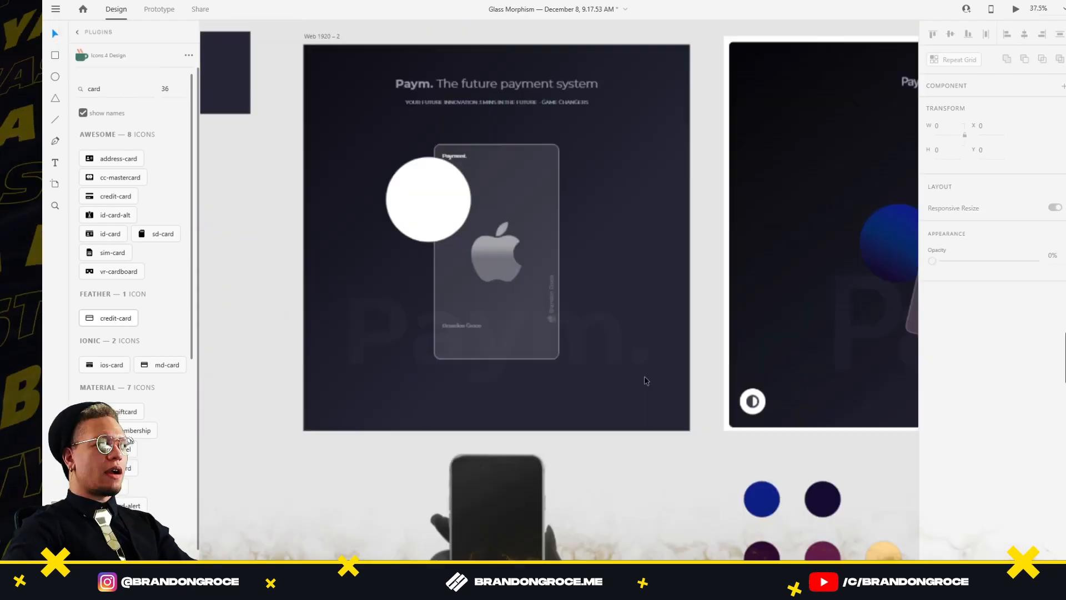
{"action": "left_click", "coordinate": [374, 181]}
{"action": "left_click", "coordinate": [954, 376]}
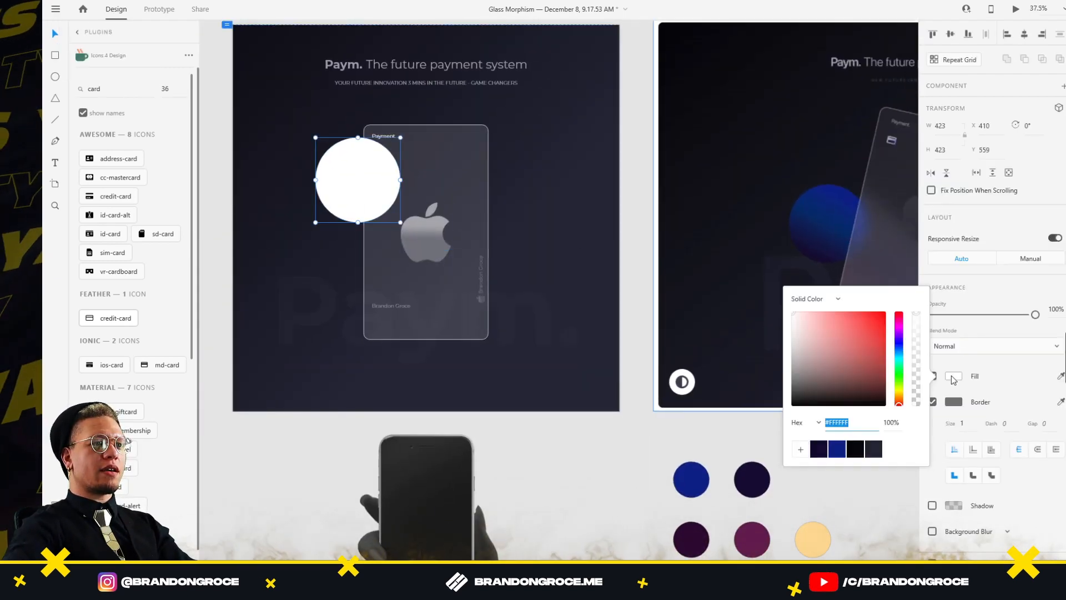
{"action": "left_click", "coordinate": [815, 299]}
{"action": "left_click", "coordinate": [816, 315]}
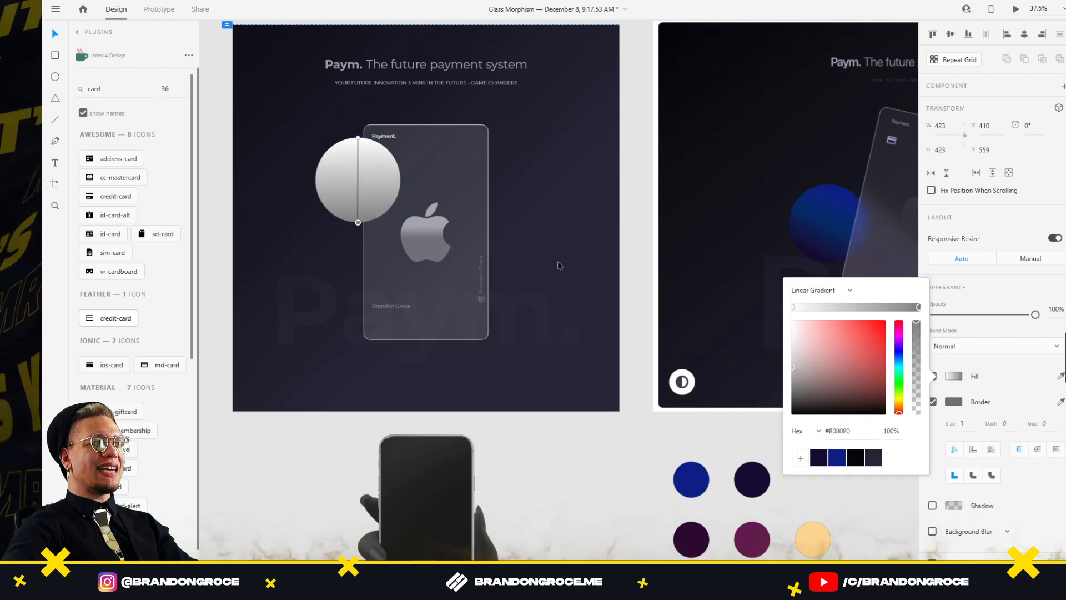
{"action": "left_click", "coordinate": [837, 460]}
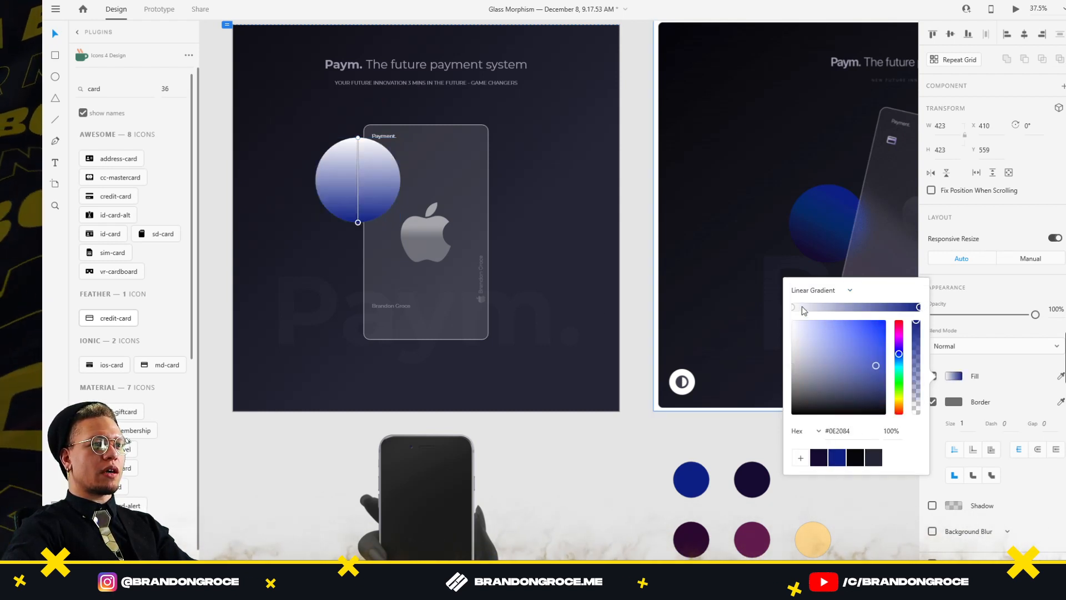
{"action": "left_click", "coordinate": [794, 309]}
{"action": "left_click", "coordinate": [819, 457]}
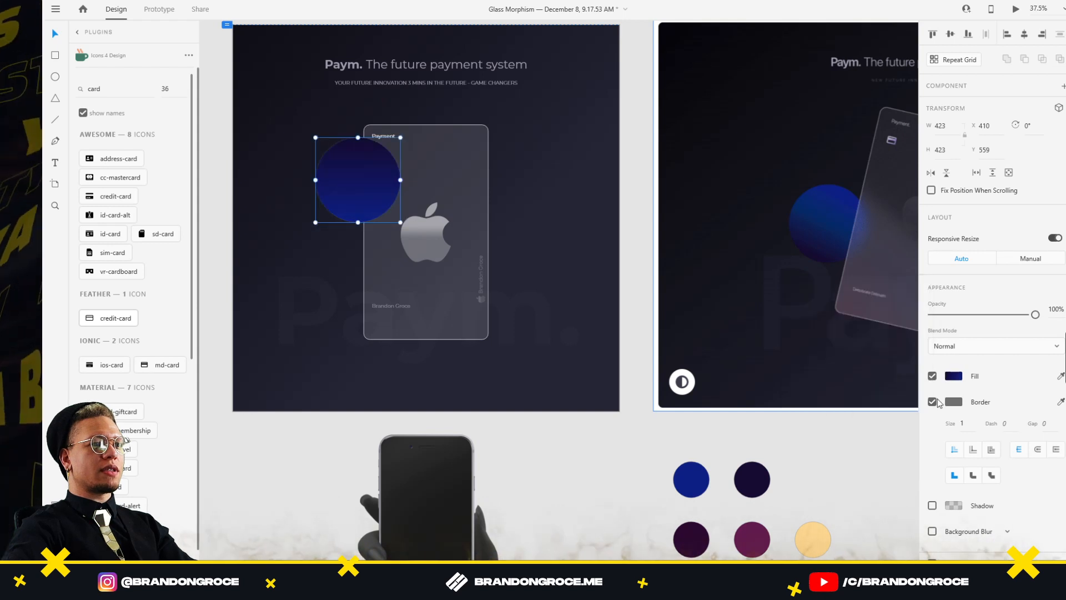
{"action": "left_click", "coordinate": [933, 401]}
{"action": "left_click", "coordinate": [539, 175]}
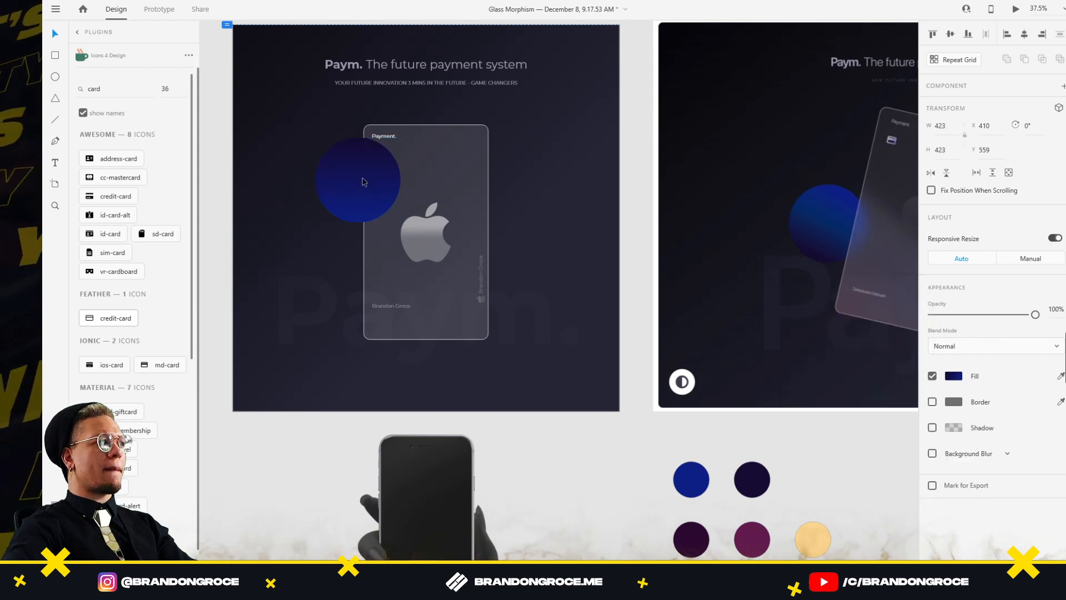
Rotate the blue orb beside the card and drag a copy to the card's right
{"action": "left_click_drag", "start_coordinate": [364, 182], "coordinate": [354, 171]}
{"action": "left_click_drag", "start_coordinate": [394, 214], "coordinate": [416, 114]}
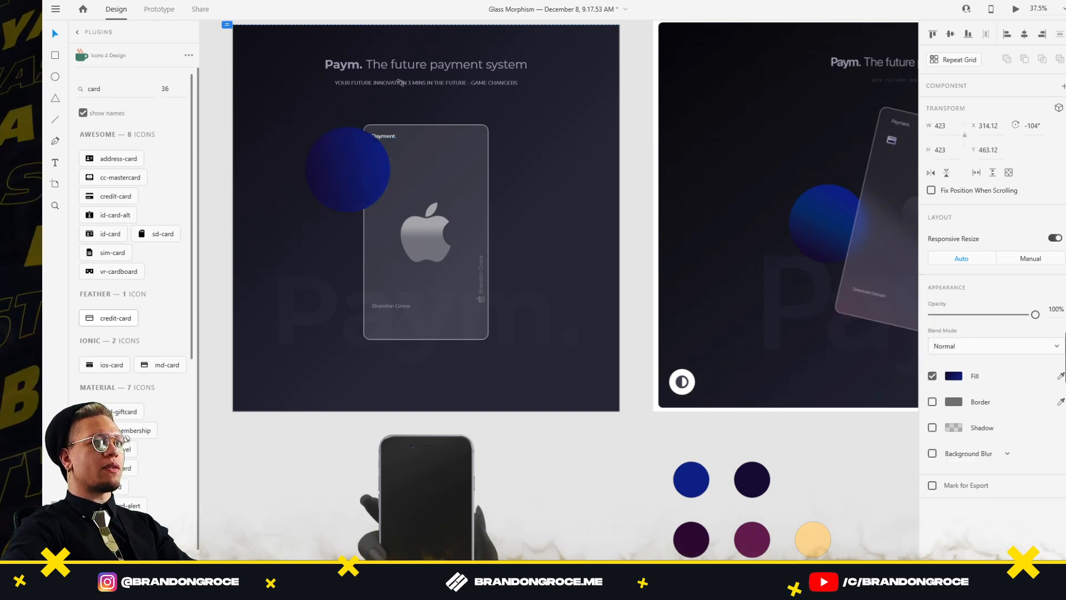
{"action": "left_click_drag", "start_coordinate": [348, 173], "coordinate": [345, 171]}
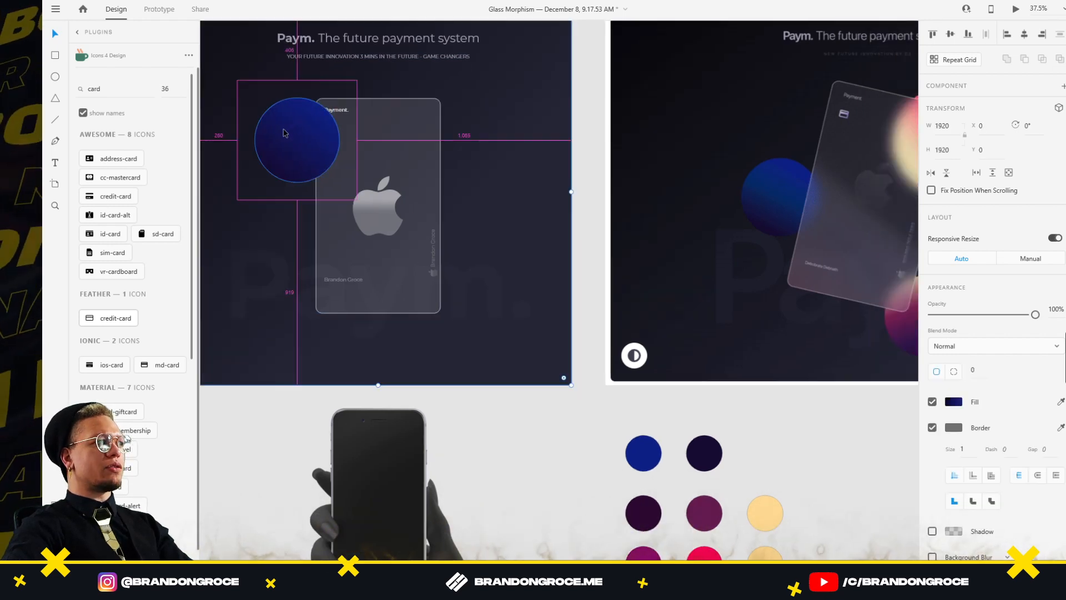
{"action": "left_click_drag", "start_coordinate": [284, 134], "coordinate": [488, 135]}
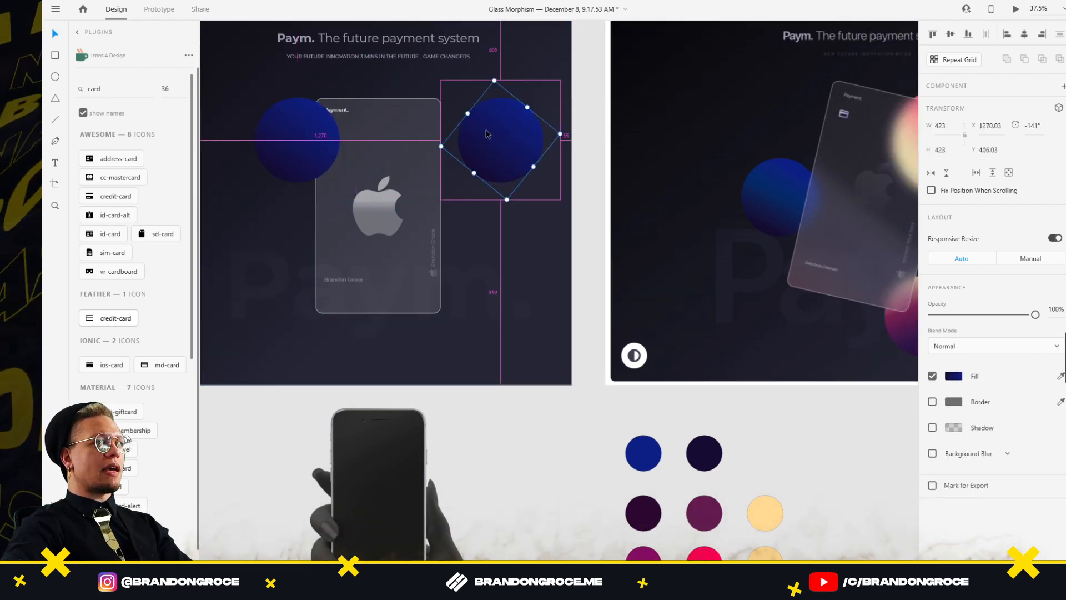
{"action": "left_click", "coordinate": [953, 376]}
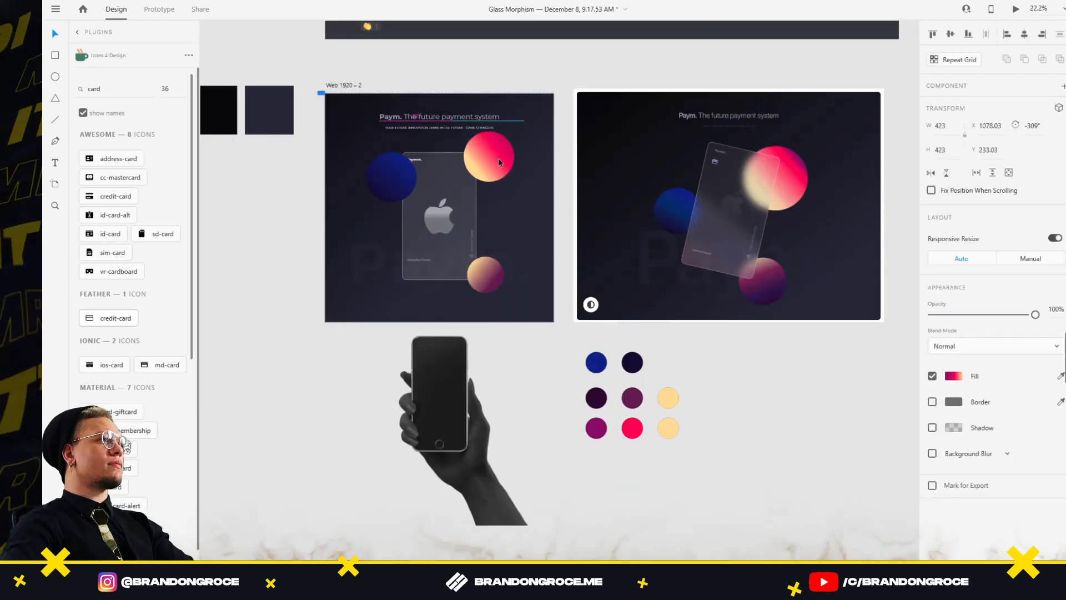
Shift the pink orb, frost the glass with background blur (50, brightness 9), and tilt the card to 18°
{"action": "left_click_drag", "start_coordinate": [492, 157], "coordinate": [448, 189]}
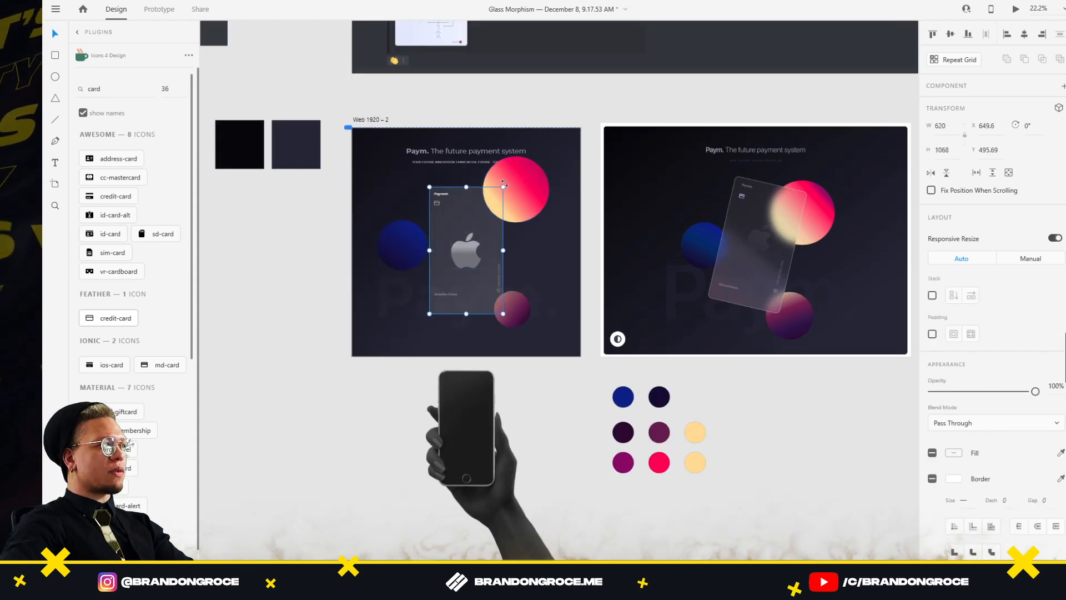
{"action": "left_click_drag", "start_coordinate": [505, 184], "coordinate": [536, 198]}
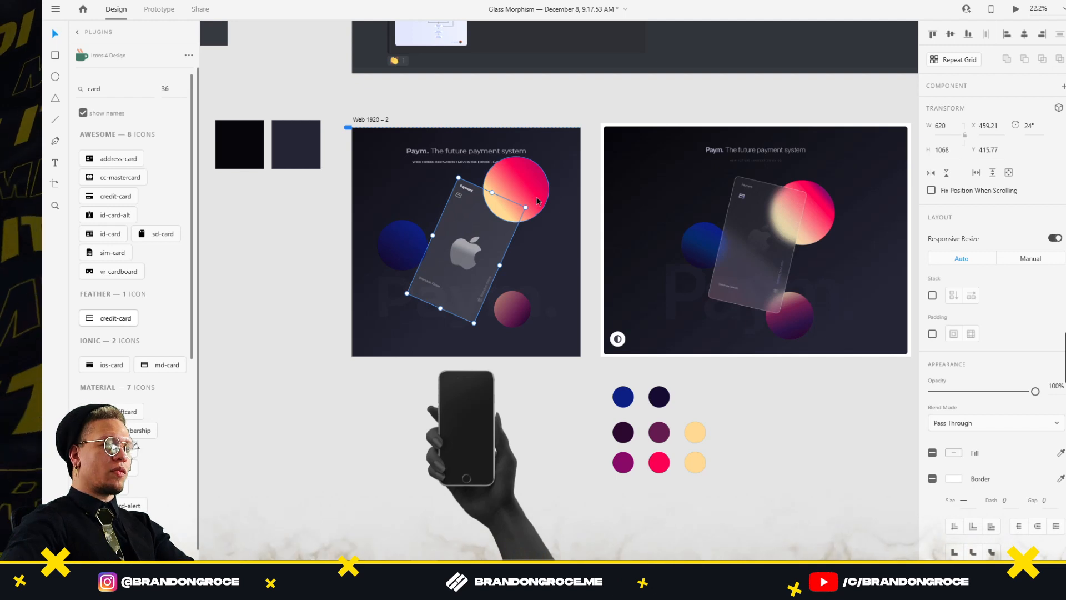
{"action": "double_click", "coordinate": [494, 212]}
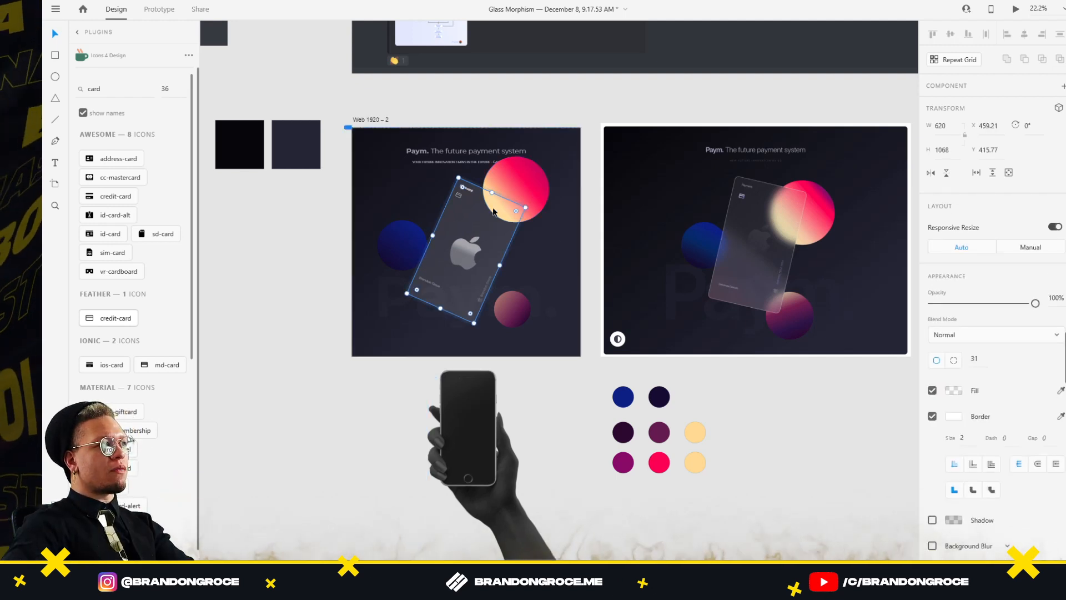
{"action": "scroll", "coordinate": [929, 492], "scroll_direction": "down", "scroll_amount": 2}
{"action": "left_click", "coordinate": [933, 517]}
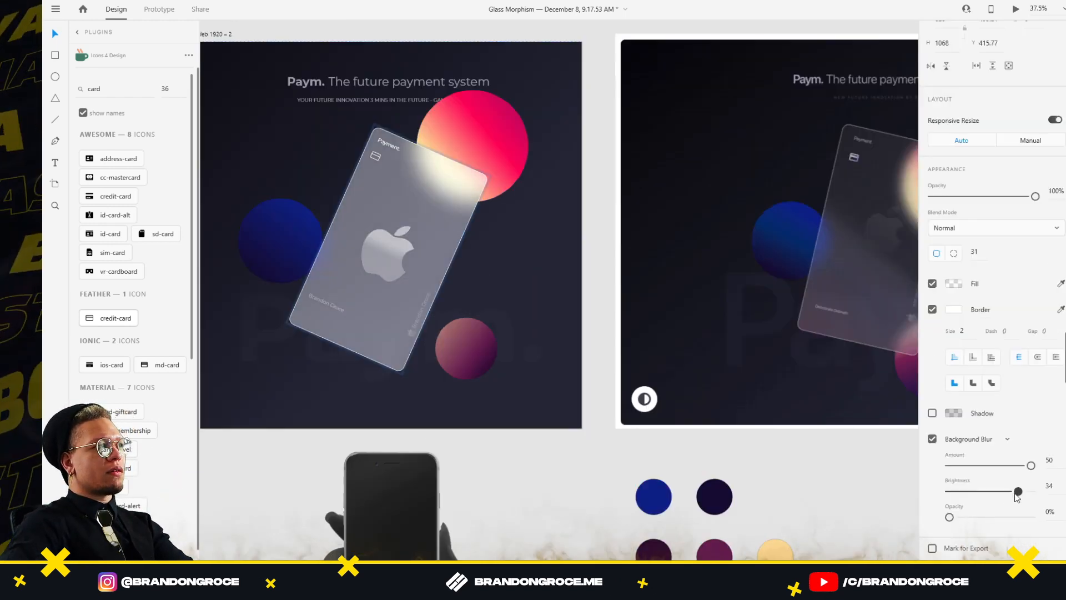
{"action": "left_click_drag", "start_coordinate": [1019, 494], "coordinate": [997, 496]}
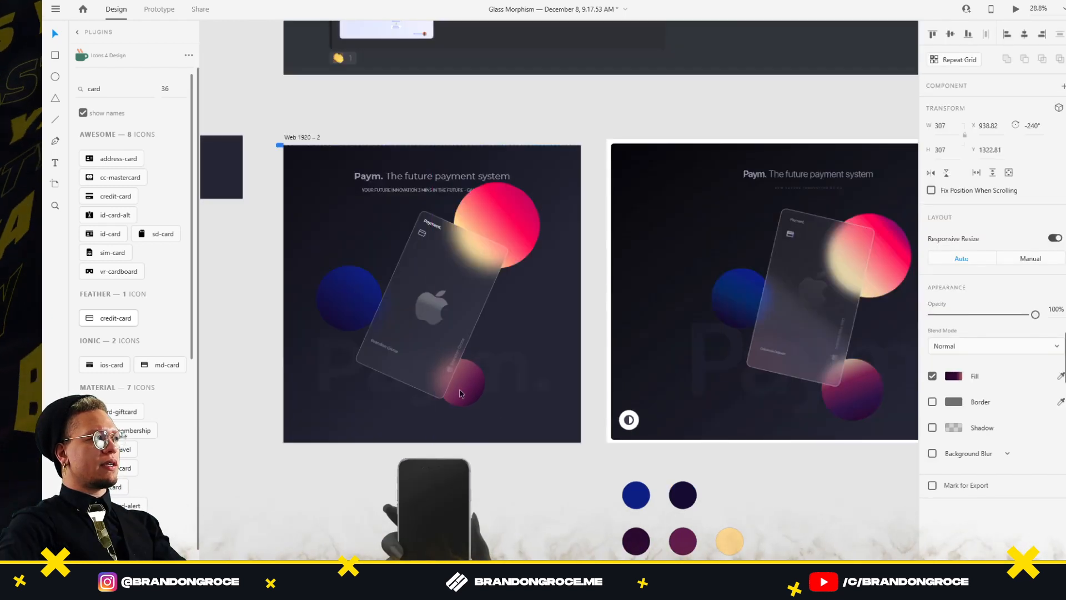
{"action": "left_click", "coordinate": [458, 319]}
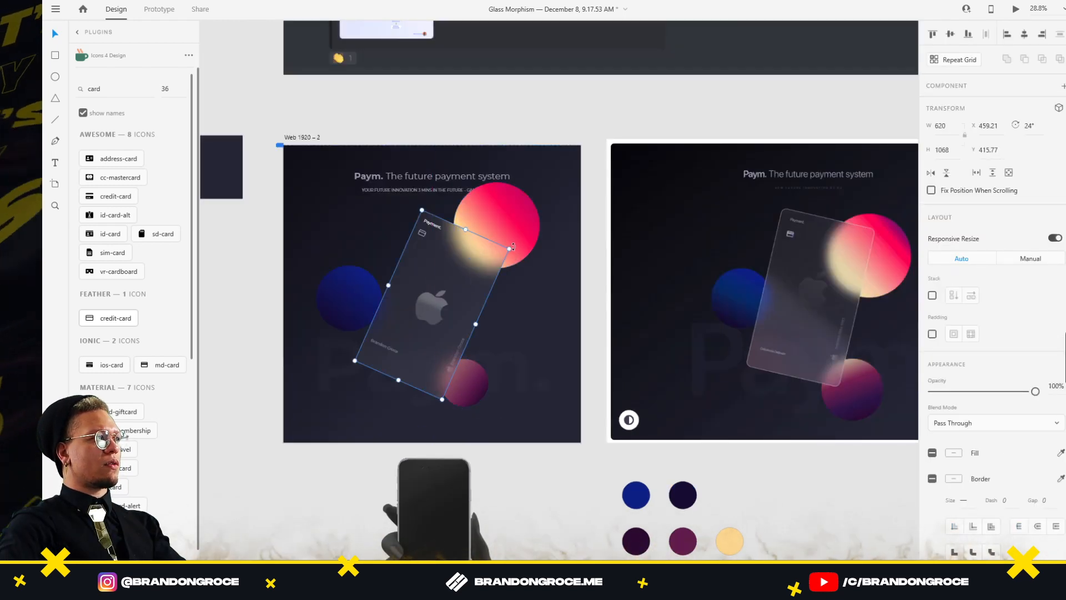
{"action": "left_click_drag", "start_coordinate": [514, 243], "coordinate": [512, 233]}
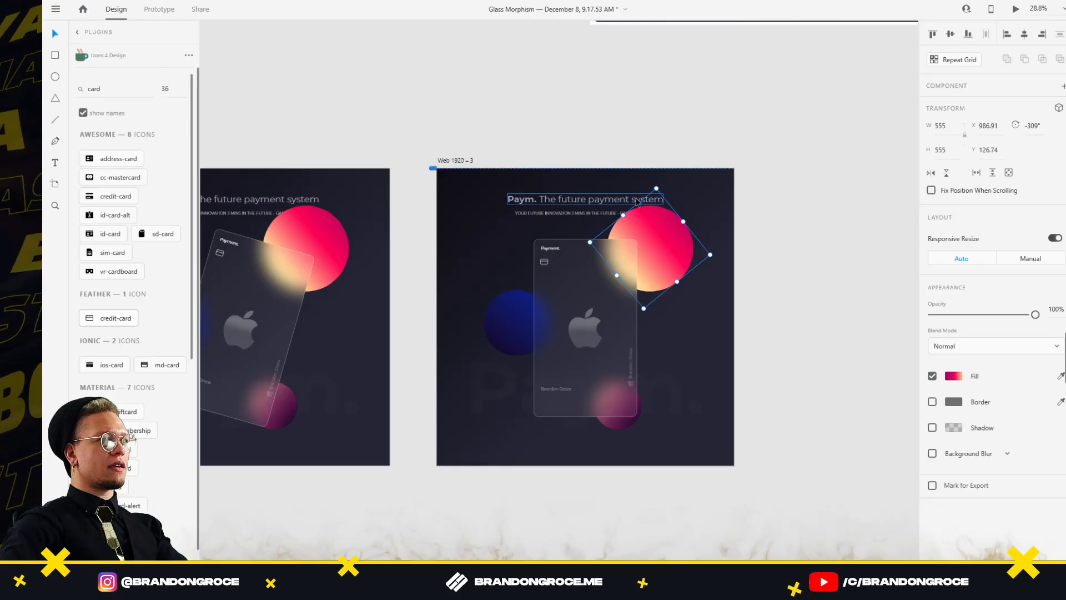
Shrink the pink orb, place the new artboard, and set the phone mockup just behind the card
{"action": "left_click_drag", "start_coordinate": [638, 202], "coordinate": [646, 240]}
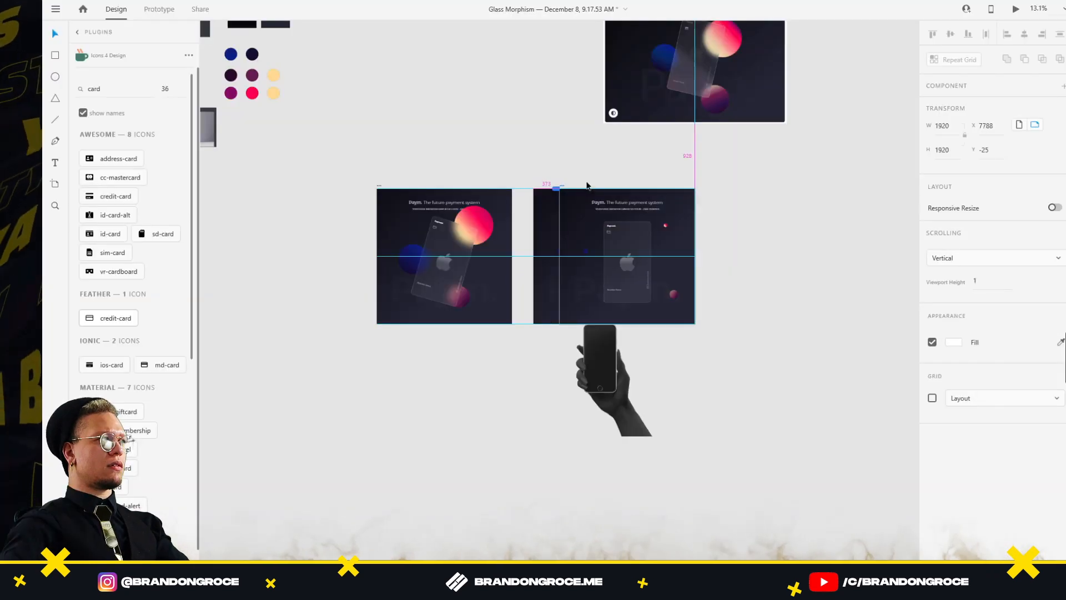
{"action": "left_click_drag", "start_coordinate": [555, 189], "coordinate": [683, 191]}
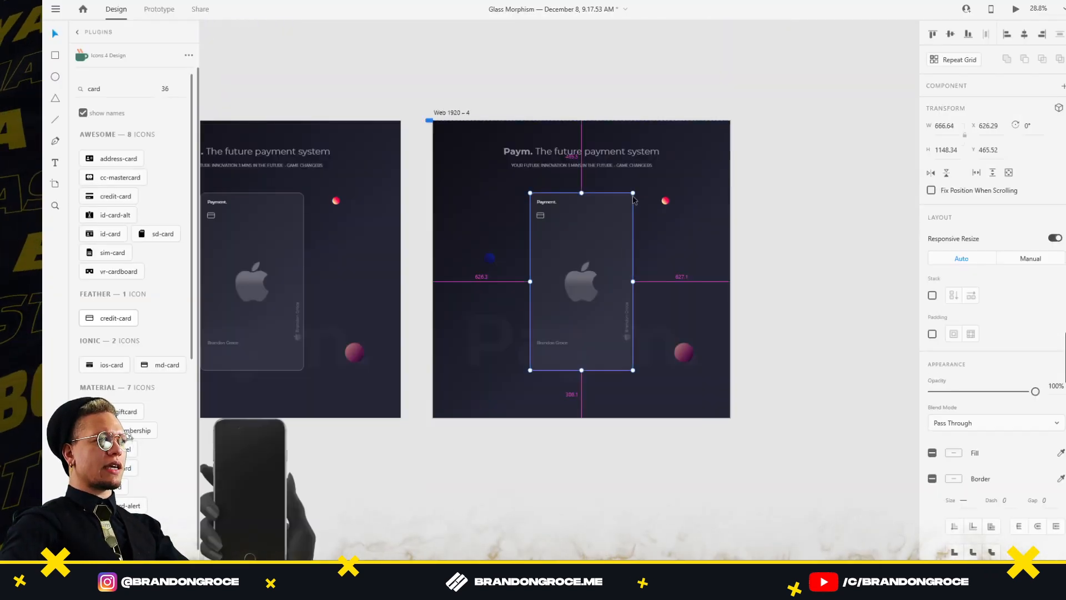
{"action": "left_click", "coordinate": [252, 488]}
{"action": "left_click_drag", "start_coordinate": [253, 488], "coordinate": [583, 279]}
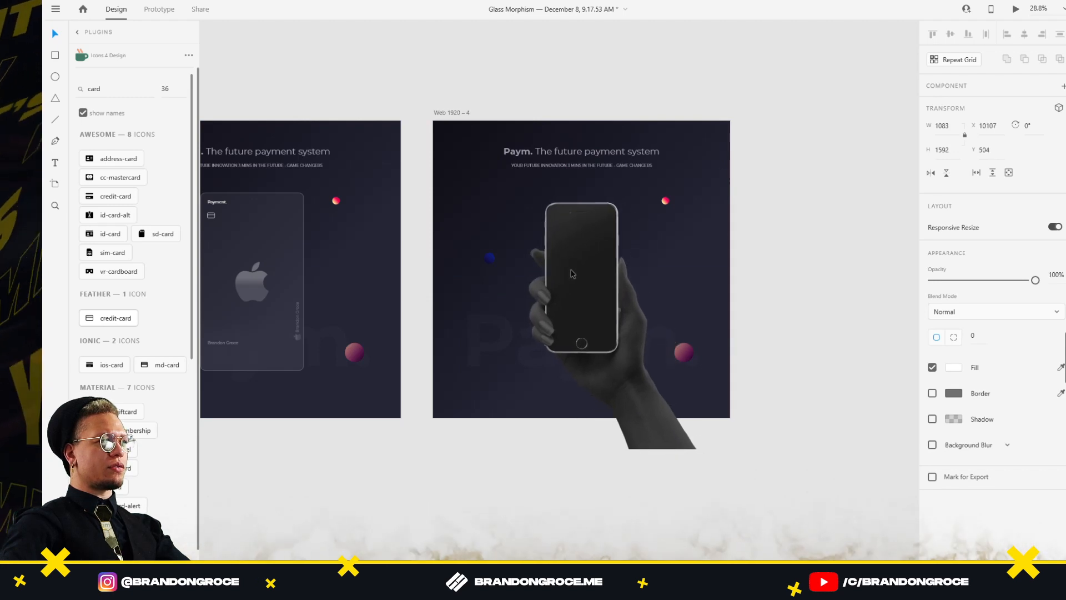
{"action": "key", "text": "ctrl+shift+bracketleft"}
{"action": "key", "text": "ctrl+bracketright"}
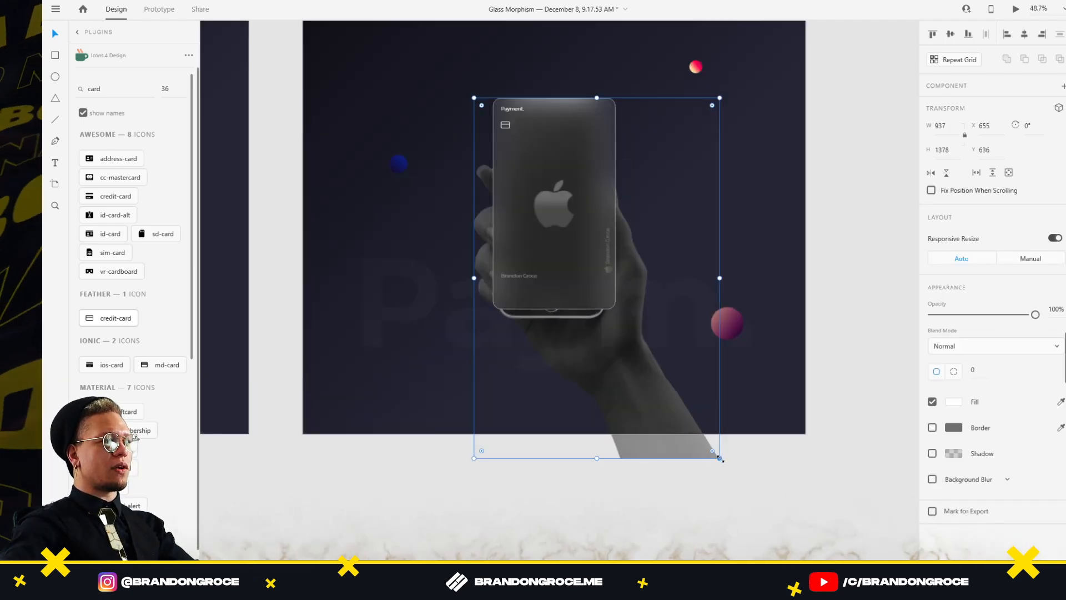
{"action": "left_click_drag", "start_coordinate": [721, 459], "coordinate": [734, 467]}
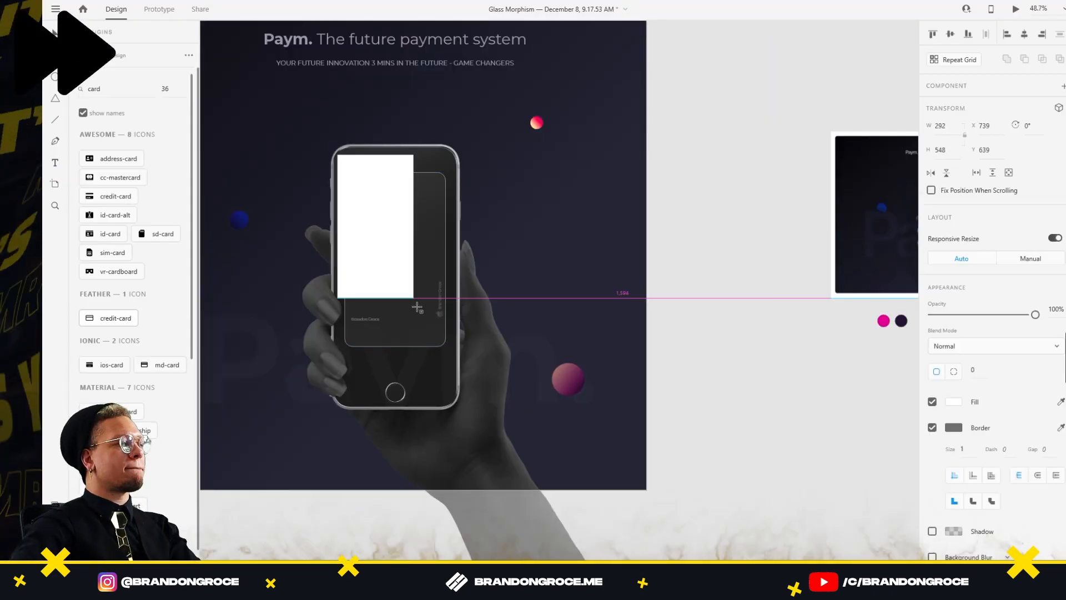
Bring the hand-with-phone image from Photoshop onto the artboard
{"action": "key", "text": "alt+Tab"}
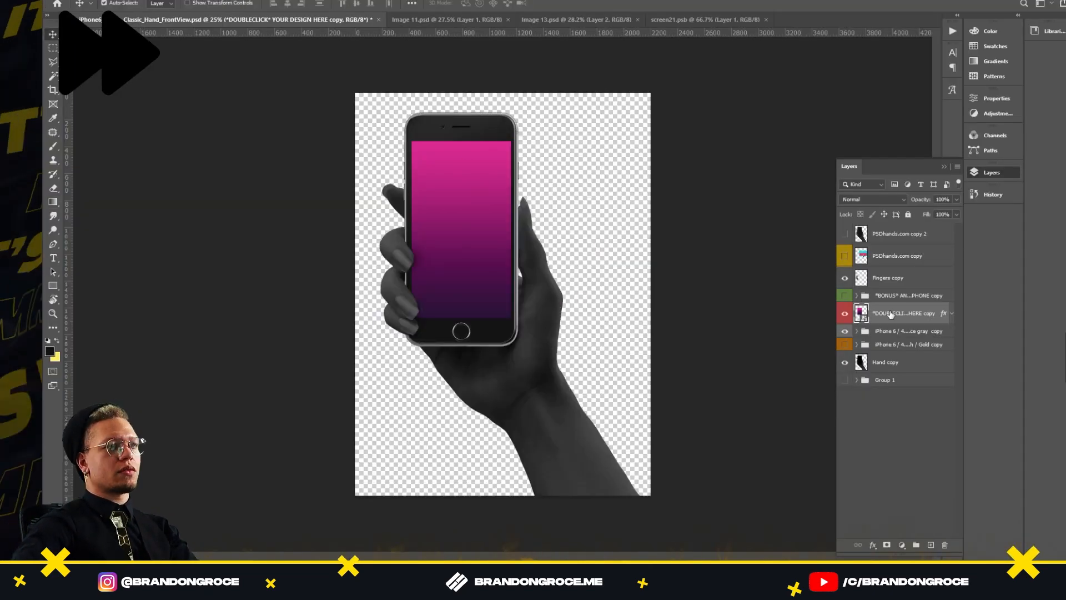
{"action": "type", "text": "mov to gif"}
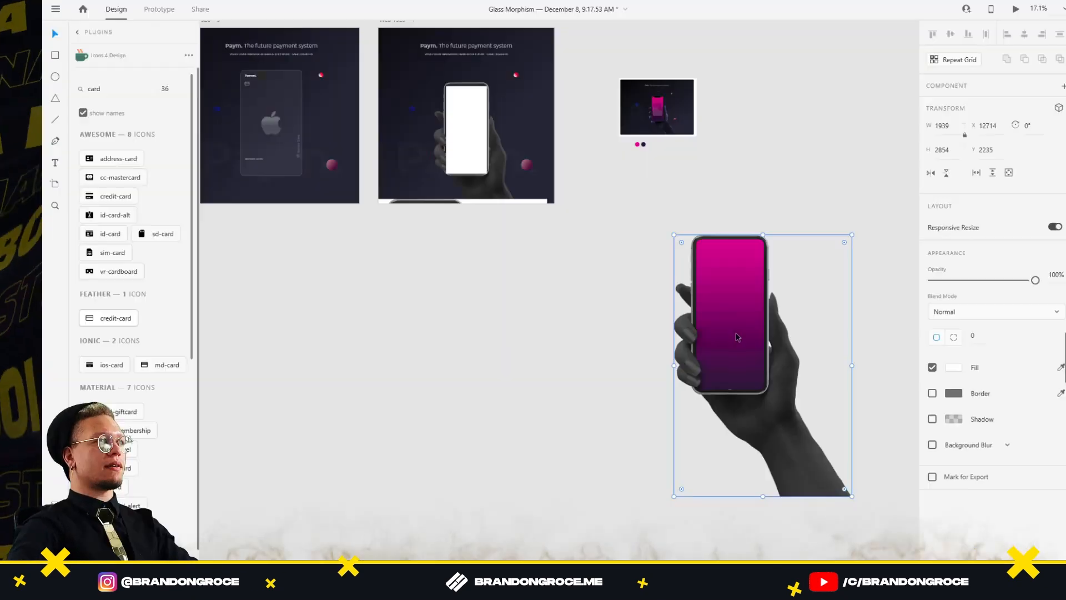
{"action": "left_click_drag", "start_coordinate": [728, 317], "coordinate": [477, 200]}
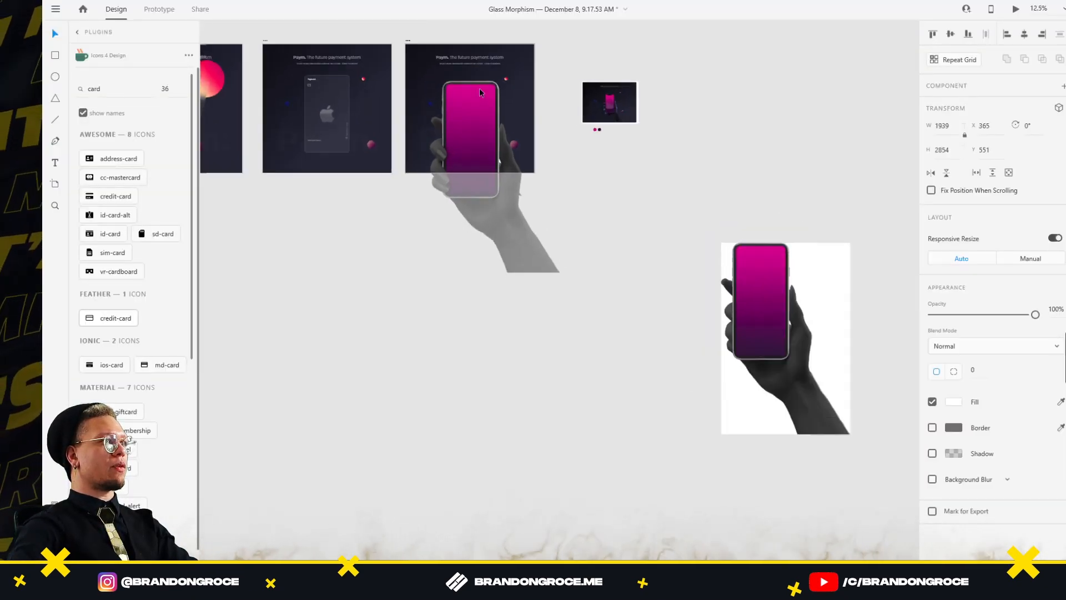
Scroll the canvas to review the phone mockup in Web 1920 – 4
{"action": "scroll", "coordinate": [479, 88], "scroll_direction": "up", "scroll_amount": 5}
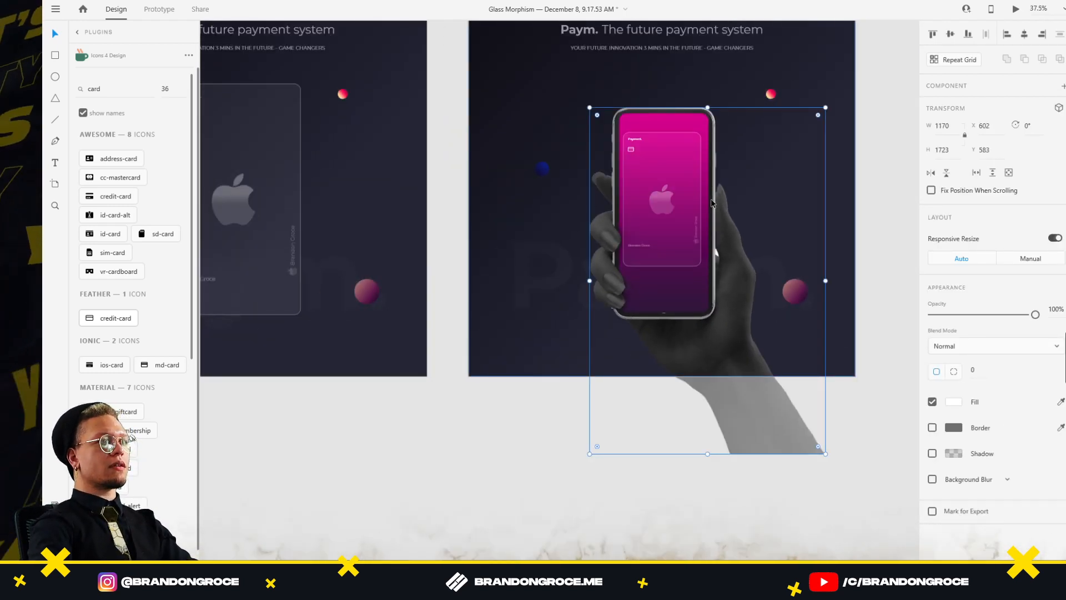
{"action": "scroll", "coordinate": [712, 203], "scroll_direction": "down", "scroll_amount": 5}
{"action": "scroll", "coordinate": [680, 277], "scroll_direction": "up", "scroll_amount": 3}
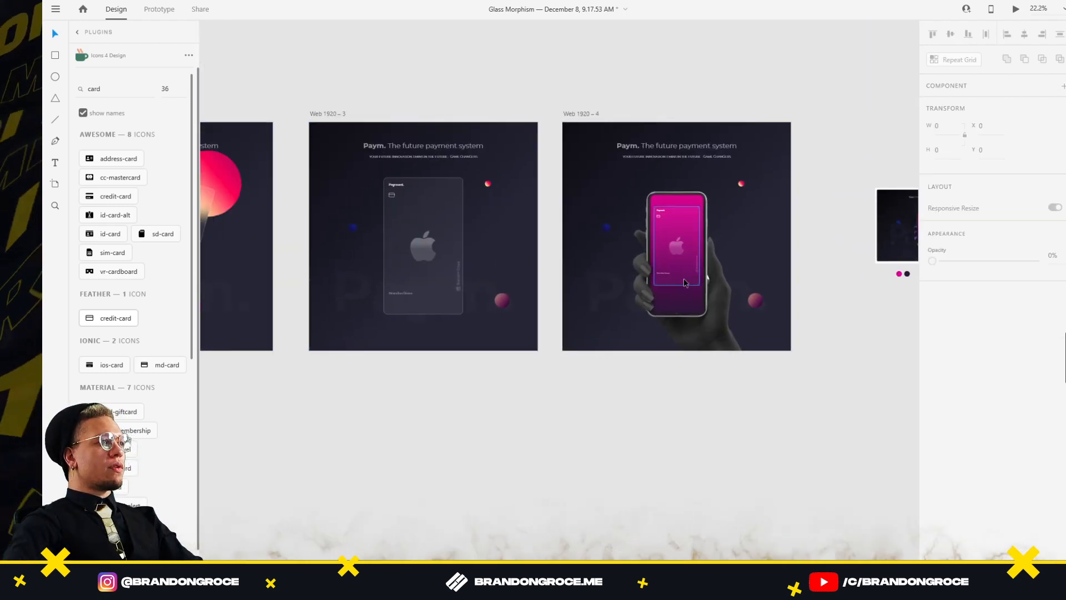
Paste a 0%-opacity copy of the phone mockup below Web 1920 – 3
{"action": "left_click", "coordinate": [680, 311]}
{"action": "key", "text": "ctrl+c"}
{"action": "left_click", "coordinate": [422, 242]}
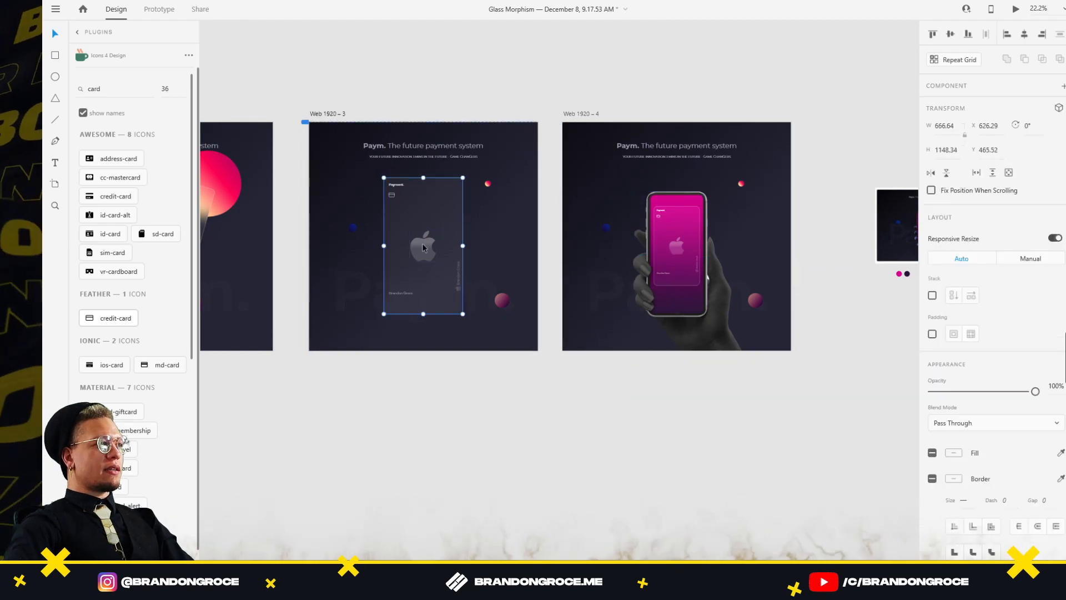
{"action": "key", "text": "ctrl+v"}
{"action": "left_click_drag", "start_coordinate": [435, 300], "coordinate": [436, 455]}
{"action": "left_click_drag", "start_coordinate": [1035, 314], "coordinate": [933, 314]}
{"action": "left_click", "coordinate": [698, 445]}
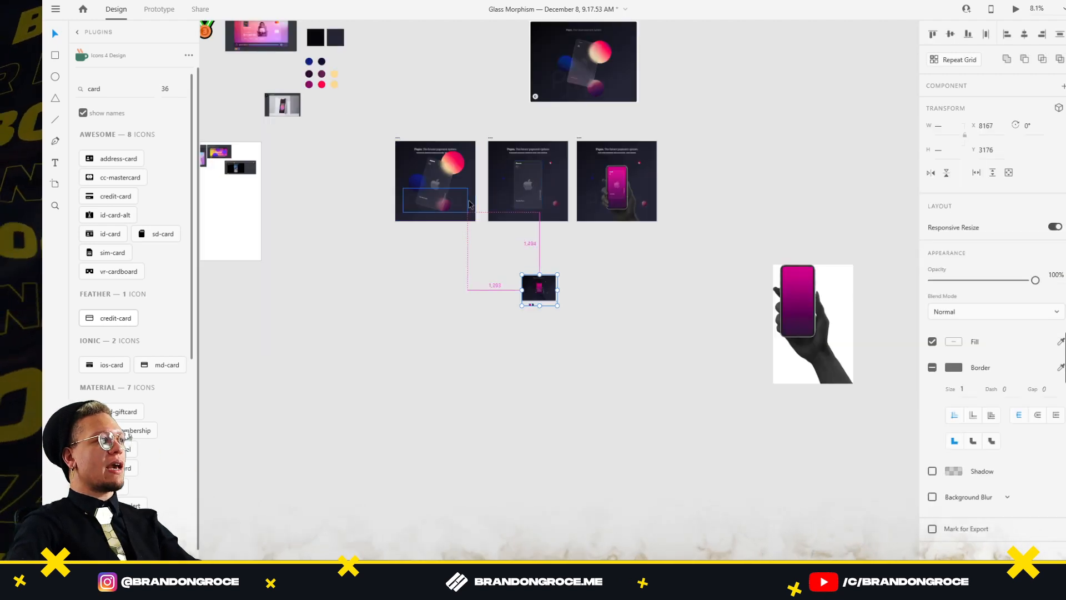
Shift the three artboards left and tilt the glass card 7° in 3D
{"action": "scroll", "coordinate": [466, 201], "scroll_direction": "up", "scroll_amount": 5}
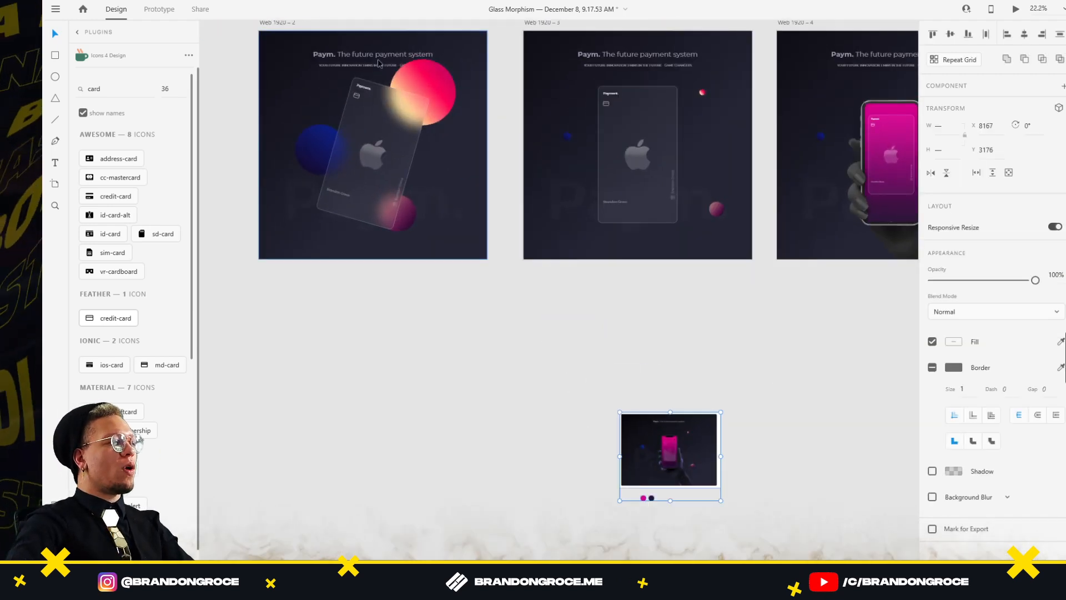
{"action": "left_click_drag", "start_coordinate": [723, 129], "coordinate": [630, 207]}
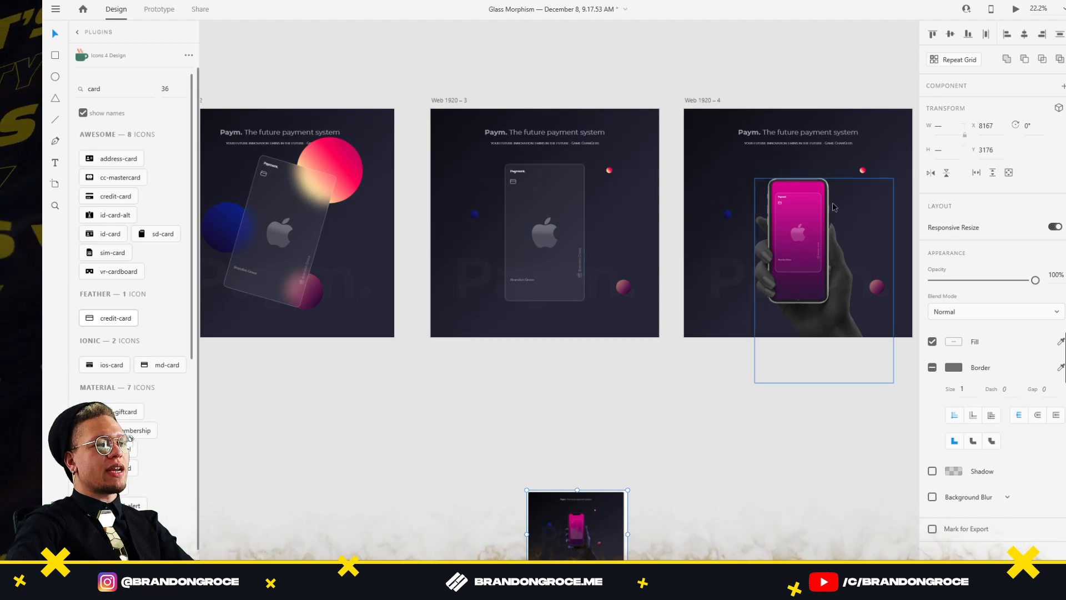
{"action": "scroll", "coordinate": [674, 298], "scroll_direction": "left", "scroll_amount": 8}
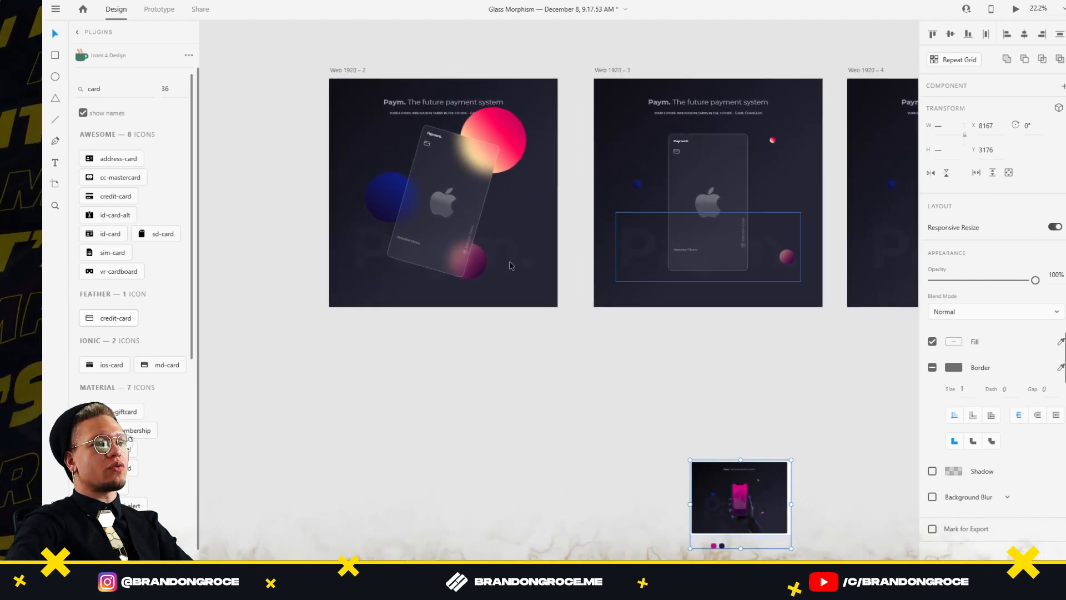
{"action": "scroll", "coordinate": [674, 299], "scroll_direction": "down", "scroll_amount": 3}
{"action": "left_click_drag", "start_coordinate": [638, 174], "coordinate": [499, 172]}
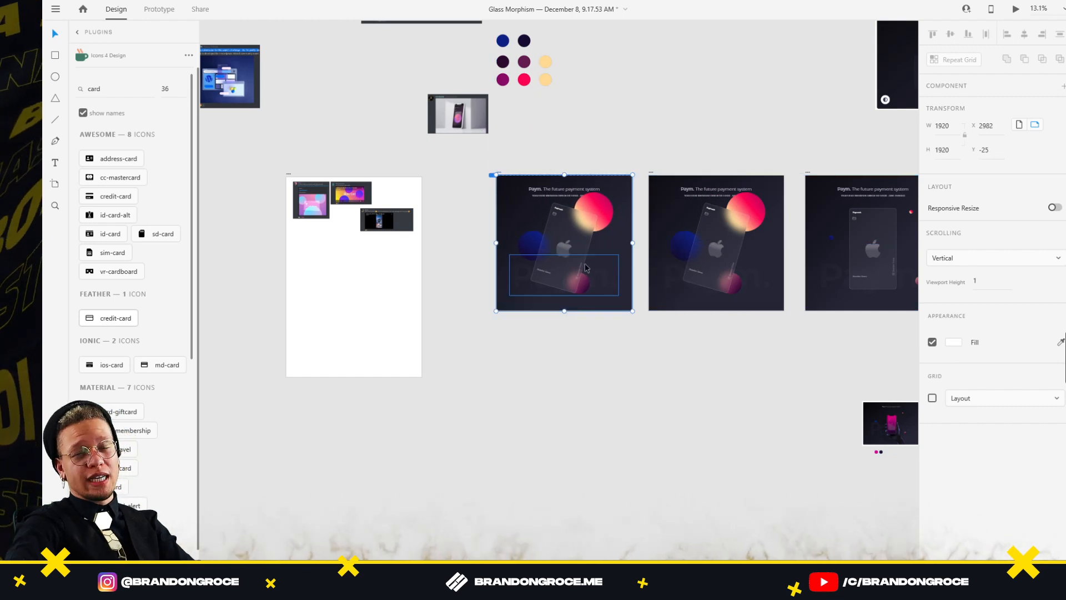
{"action": "scroll", "coordinate": [580, 267], "scroll_direction": "up", "scroll_amount": 3}
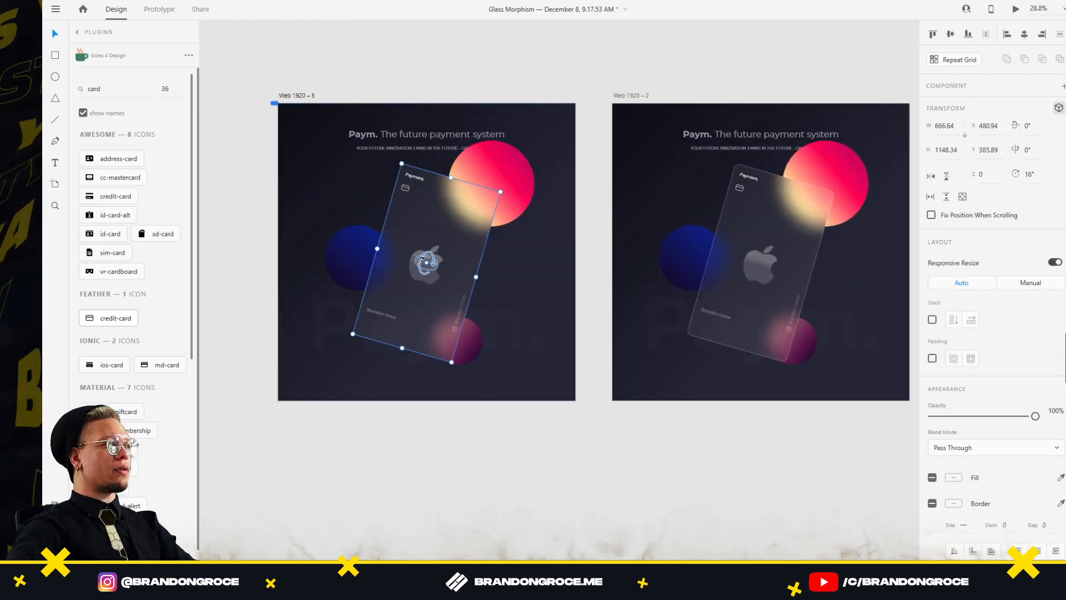
{"action": "left_click_drag", "start_coordinate": [422, 260], "coordinate": [424, 253]}
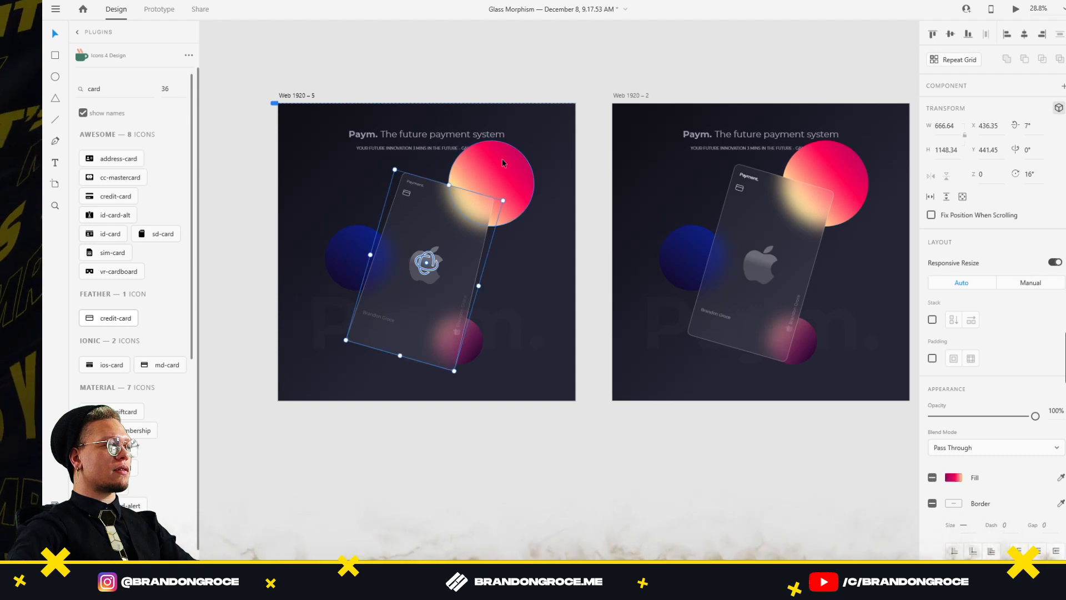
Draw a white rectangle over Web 1920 – 2's card, rotated to match it
{"action": "left_click", "coordinate": [489, 179]}
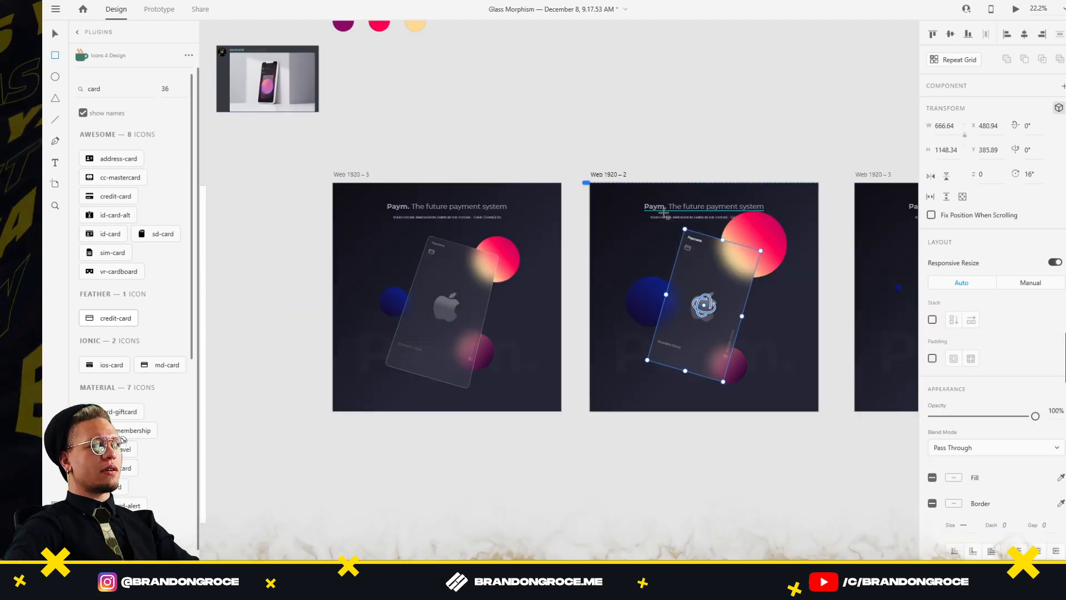
{"action": "key", "text": "r"}
{"action": "left_click_drag", "start_coordinate": [663, 210], "coordinate": [782, 343]}
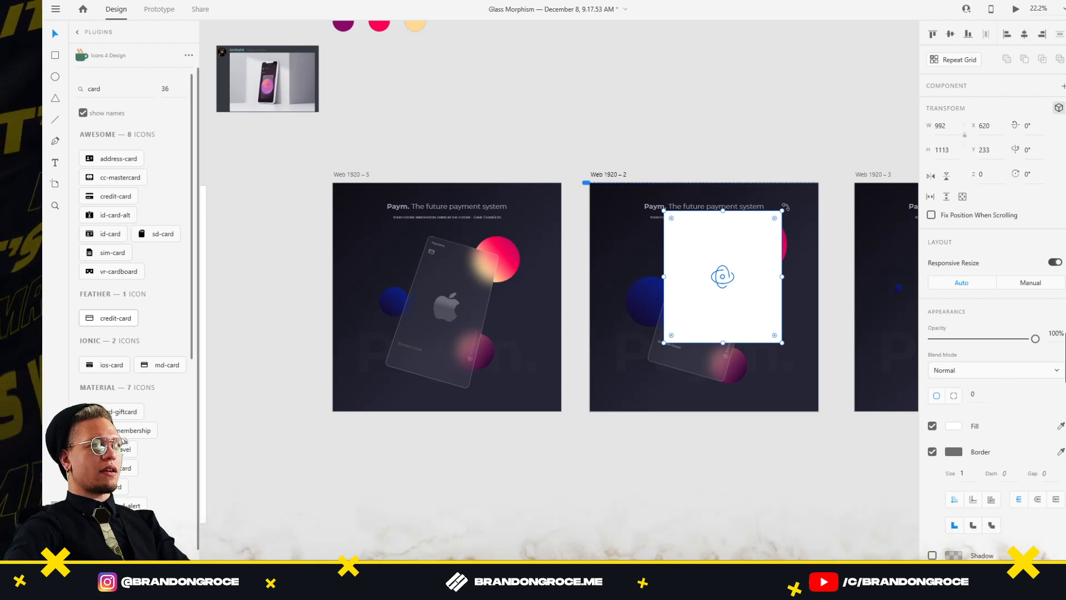
{"action": "left_click_drag", "start_coordinate": [789, 203], "coordinate": [798, 213]}
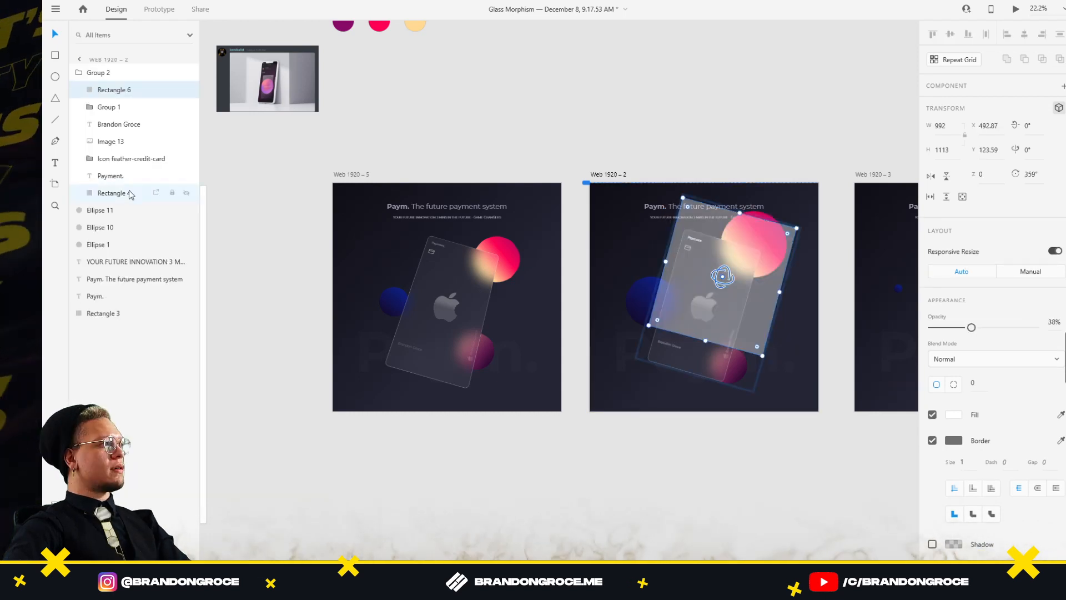
Duplicate Rectangle 4 to the top of Group 2 and shift the copy behind the card
{"action": "left_click", "coordinate": [131, 194]}
{"action": "key", "text": "ctrl+d"}
{"action": "left_click_drag", "start_coordinate": [131, 194], "coordinate": [122, 89]}
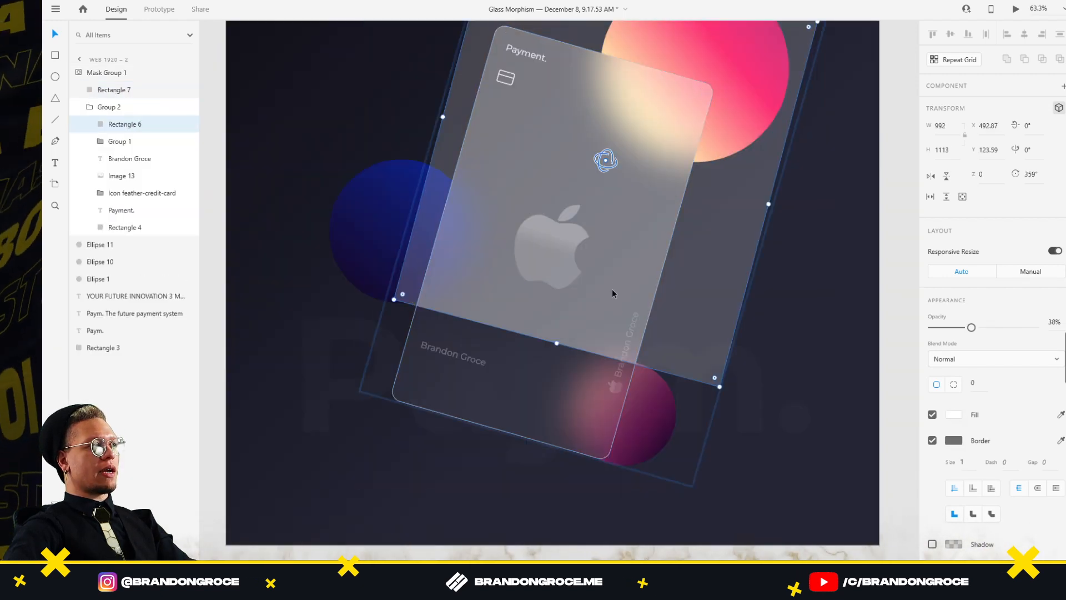
{"action": "left_click_drag", "start_coordinate": [612, 289], "coordinate": [565, 408]}
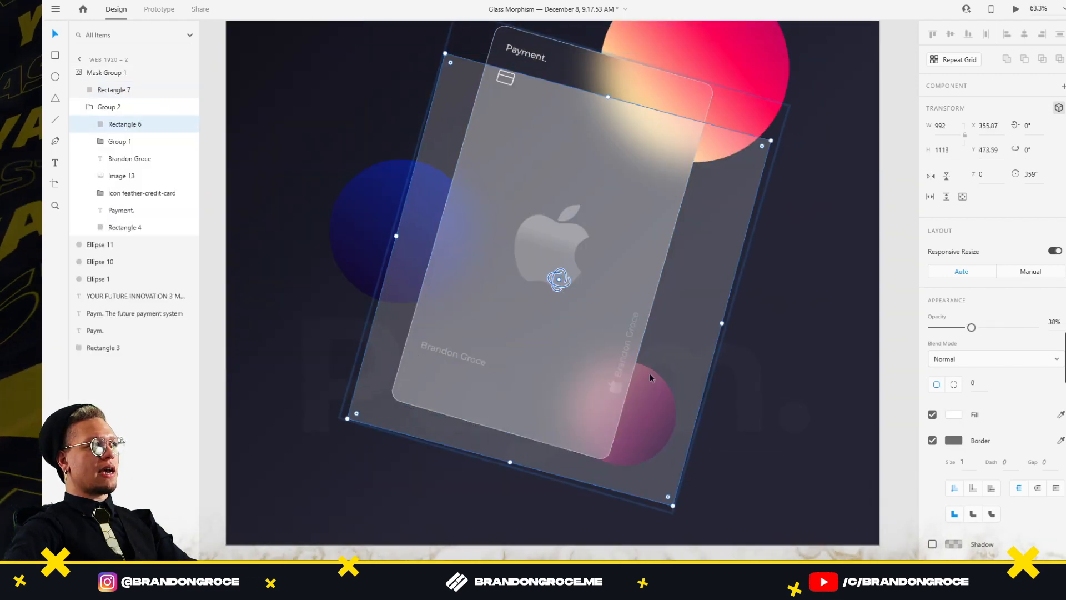
Give Rectangle 6 a white linear gradient fading to transparent, at 31% opacity
{"action": "left_click", "coordinate": [958, 416]}
{"action": "left_click", "coordinate": [831, 328]}
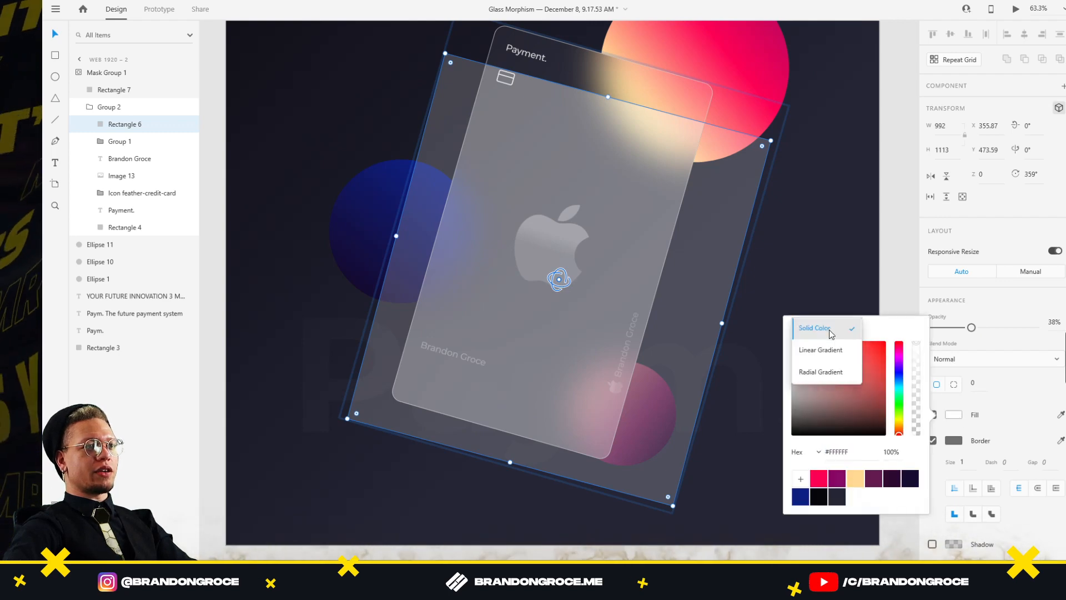
{"action": "left_click", "coordinate": [821, 349]}
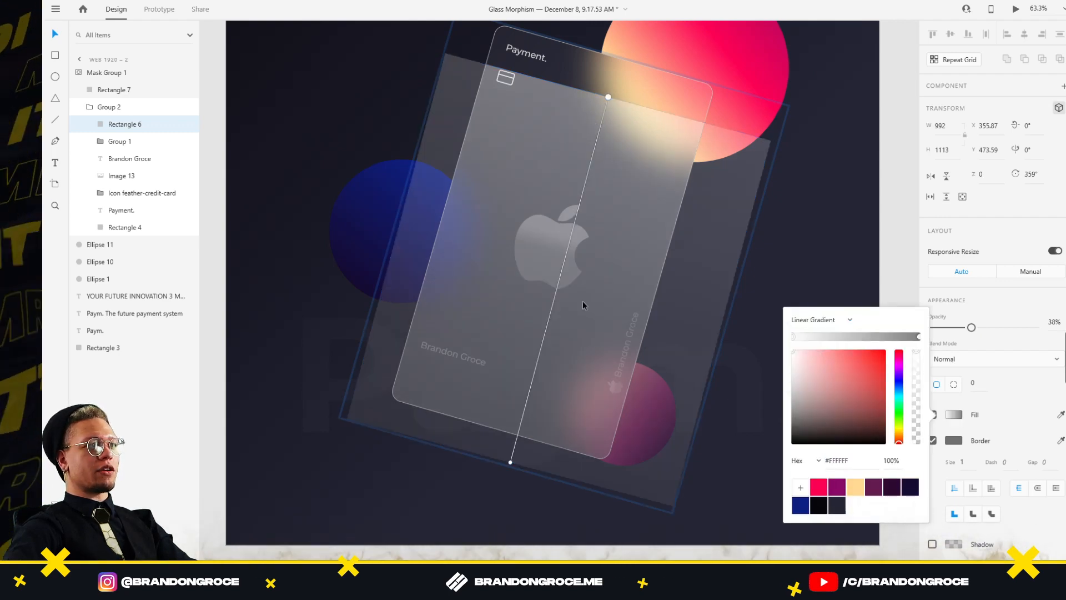
{"action": "left_click", "coordinate": [919, 336]}
{"action": "left_click_drag", "start_coordinate": [917, 351], "coordinate": [916, 444]}
{"action": "scroll", "coordinate": [461, 307], "scroll_direction": "down", "scroll_amount": 8}
{"action": "left_click", "coordinate": [114, 90]}
{"action": "left_click", "coordinate": [125, 124]}
{"action": "left_click_drag", "start_coordinate": [972, 327], "coordinate": [963, 332]}
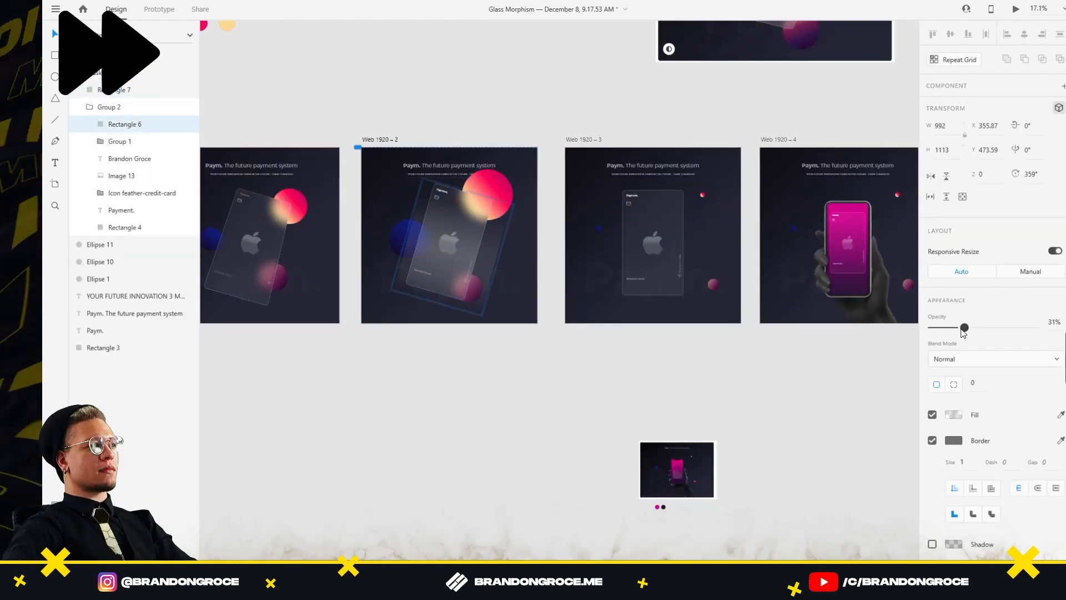
{"action": "left_click", "coordinate": [507, 365]}
{"action": "left_click_drag", "start_coordinate": [507, 365], "coordinate": [578, 349]}
Delete the card from Web 1920 – 3 and rotate the glass card onto the phone screen
{"action": "left_click", "coordinate": [729, 248]}
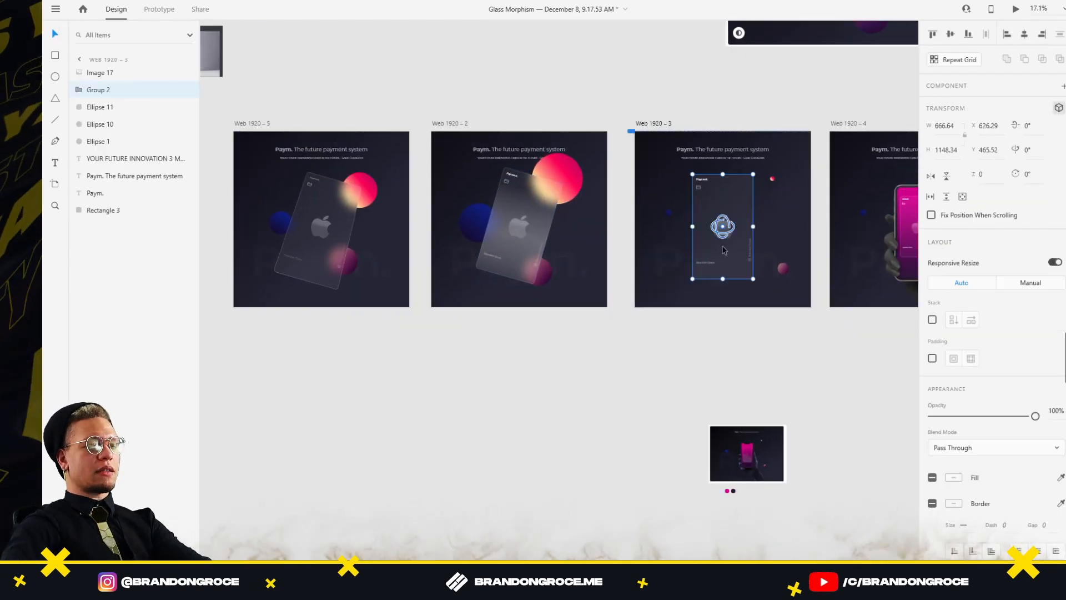
{"action": "key", "text": "Delete"}
{"action": "scroll", "coordinate": [766, 237], "scroll_direction": "right", "scroll_amount": 3}
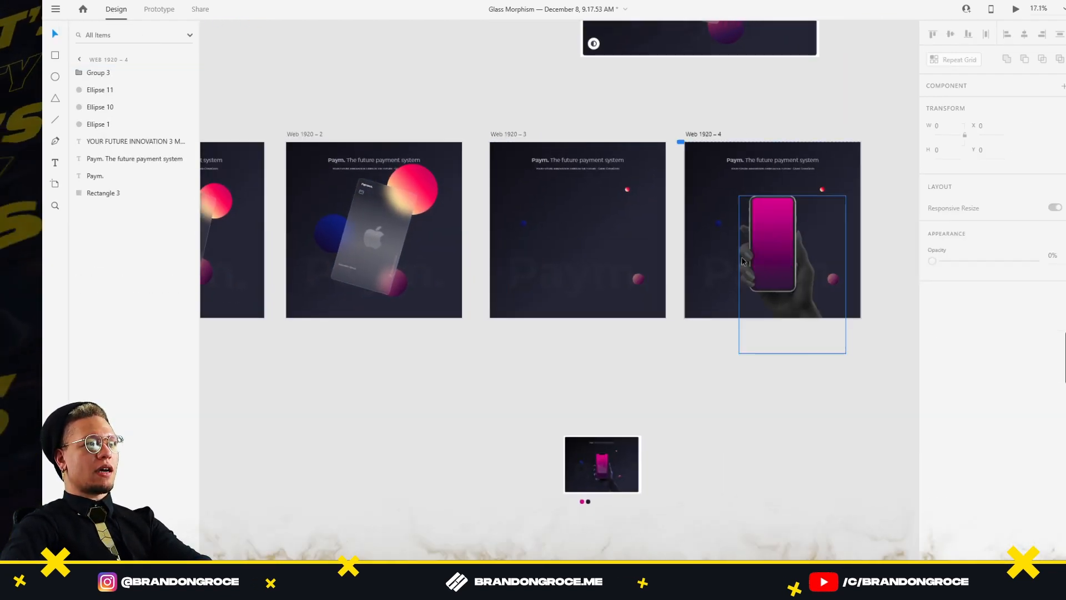
{"action": "left_click", "coordinate": [394, 233]}
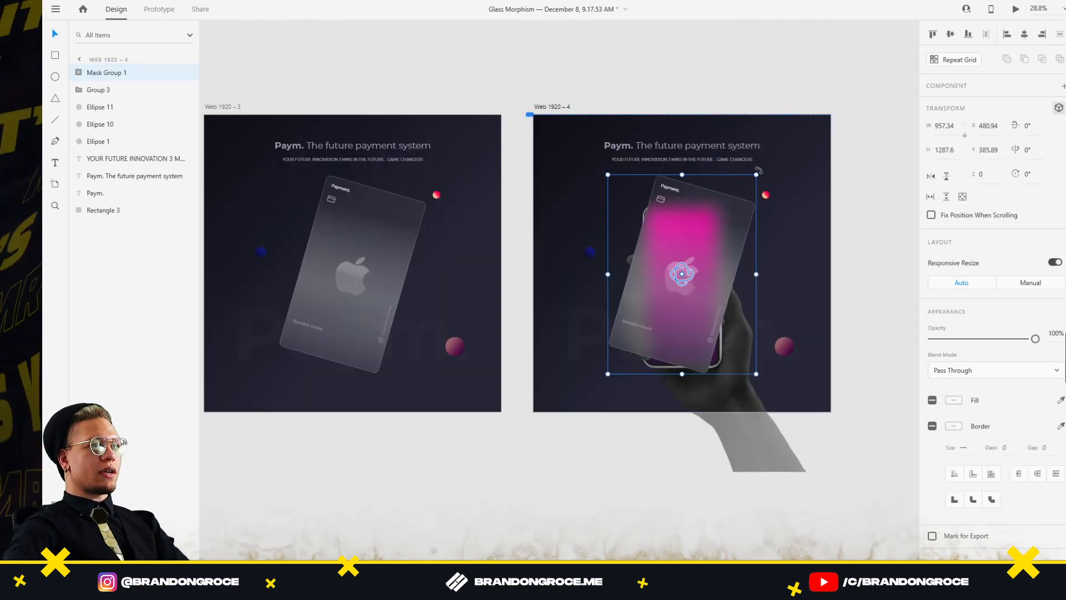
{"action": "left_click_drag", "start_coordinate": [759, 170], "coordinate": [745, 157]}
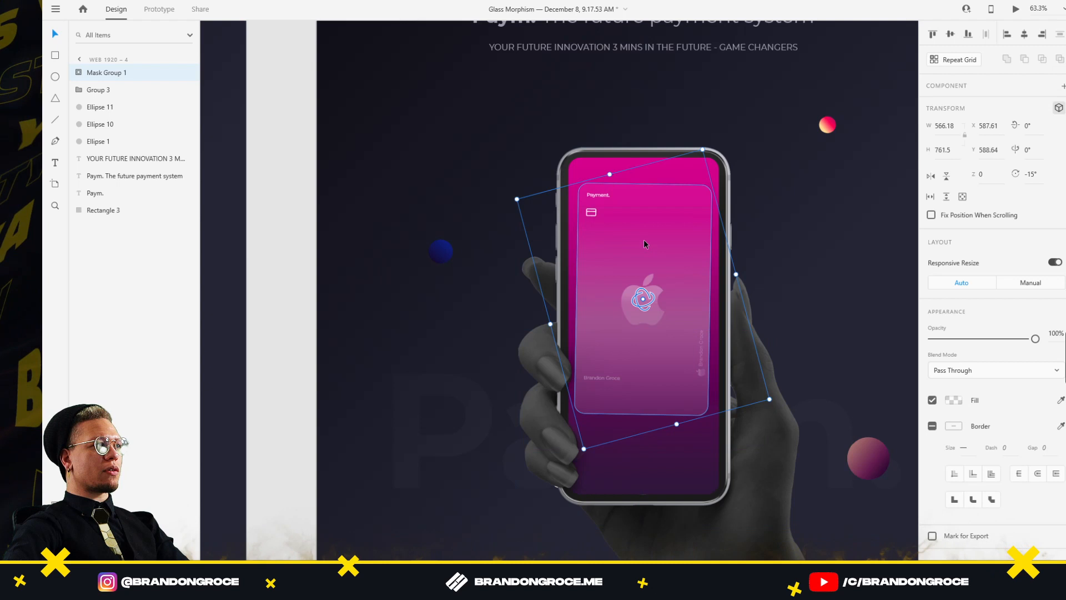
Set Rectangle 7 to 29% opacity and move Rectangle 6 down in Web 1920 – 5
{"action": "double_click", "coordinate": [644, 241]}
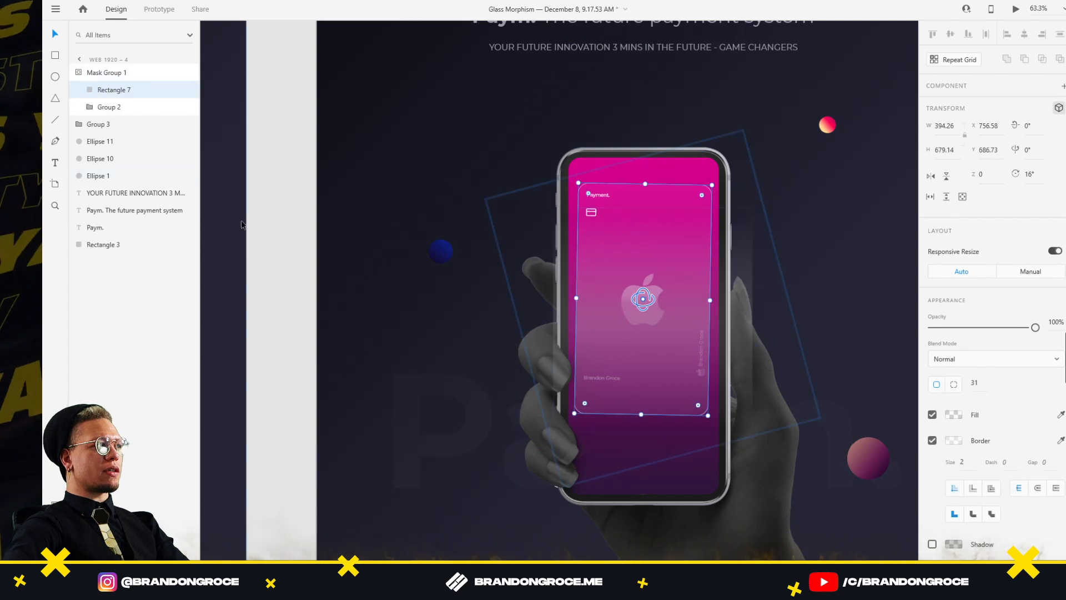
{"action": "left_click_drag", "start_coordinate": [1020, 332], "coordinate": [954, 332]}
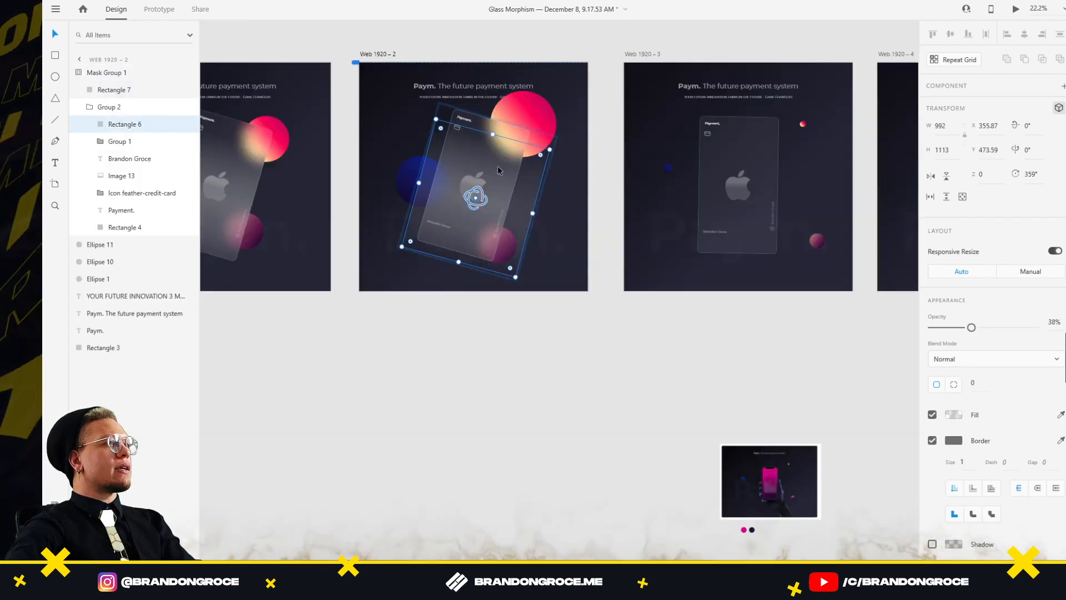
{"action": "left_click_drag", "start_coordinate": [475, 217], "coordinate": [472, 281]}
Tilt Web 1920 – 5's glass card to 7° Y-rotation, keeping Web 1920 – 2's card at 0°
{"action": "left_click", "coordinate": [519, 359]}
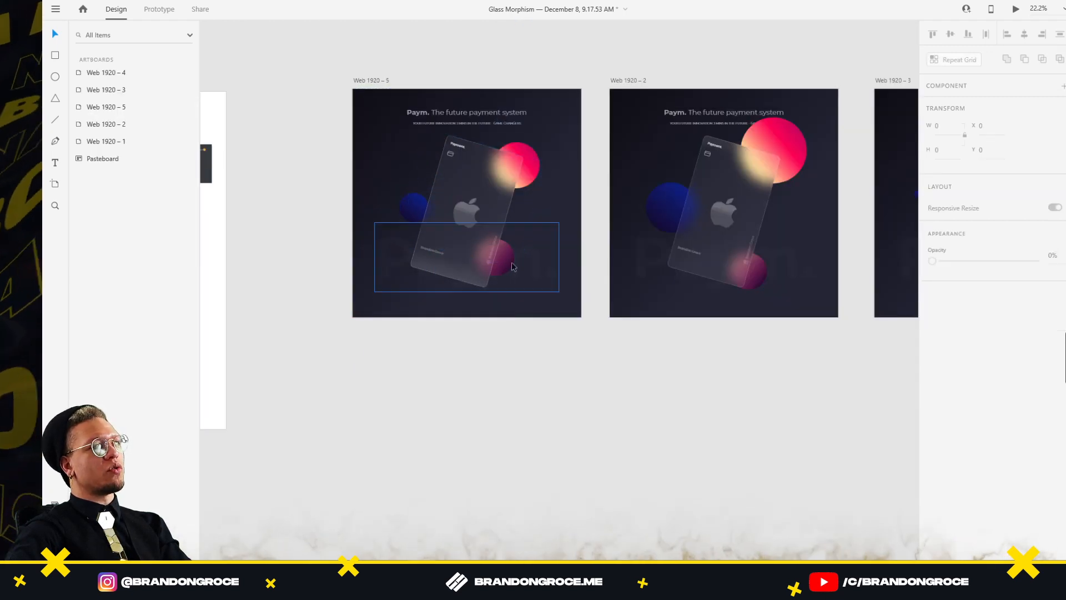
{"action": "left_click", "coordinate": [490, 206]}
{"action": "double_click", "coordinate": [466, 210]}
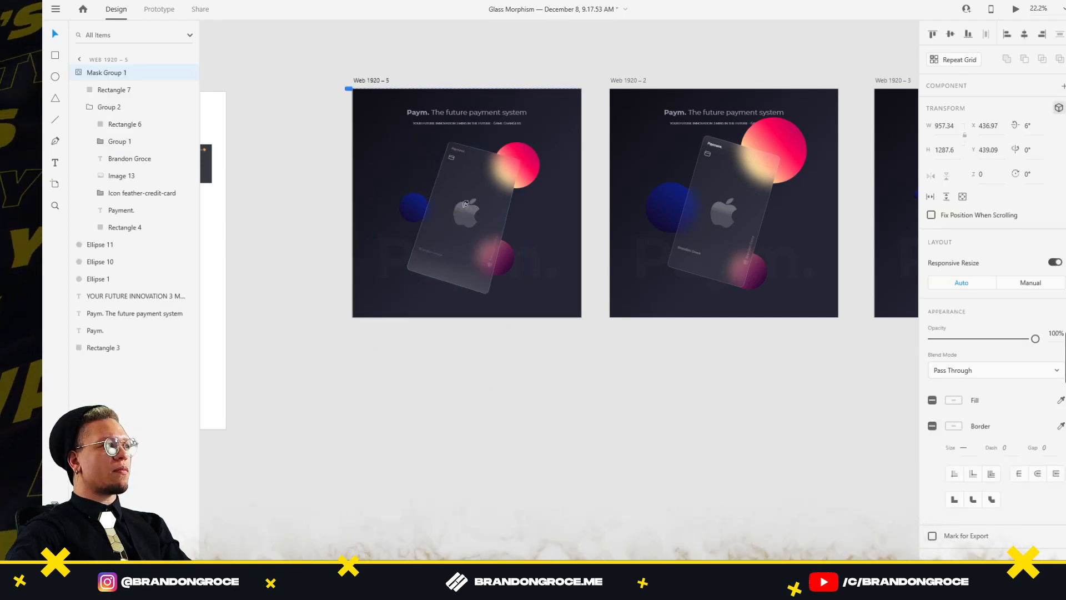
{"action": "left_click_drag", "start_coordinate": [466, 203], "coordinate": [466, 203]}
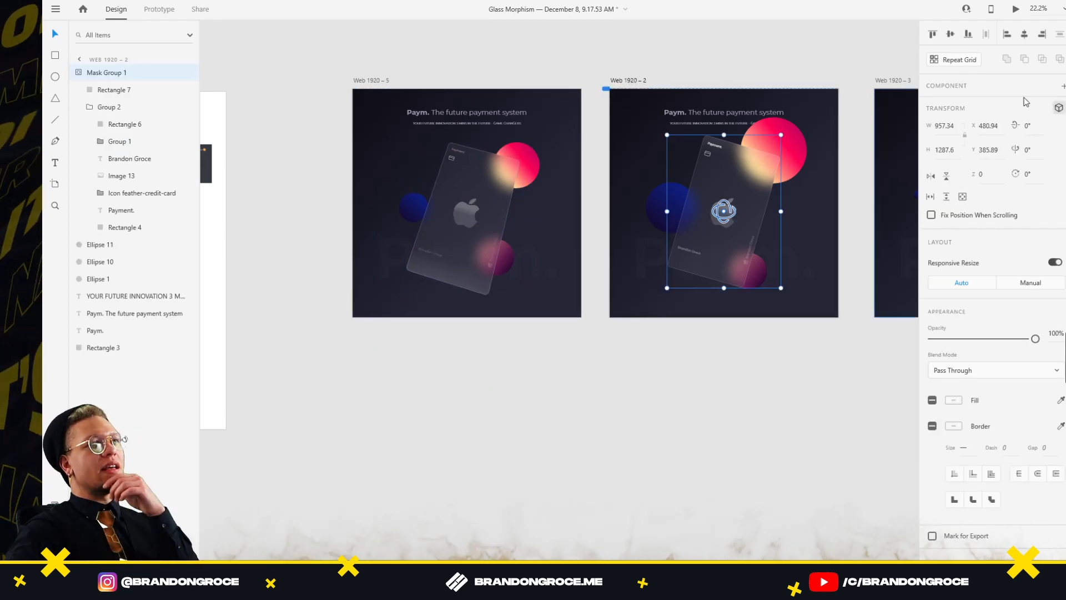
{"action": "left_click_drag", "start_coordinate": [720, 206], "coordinate": [720, 206]}
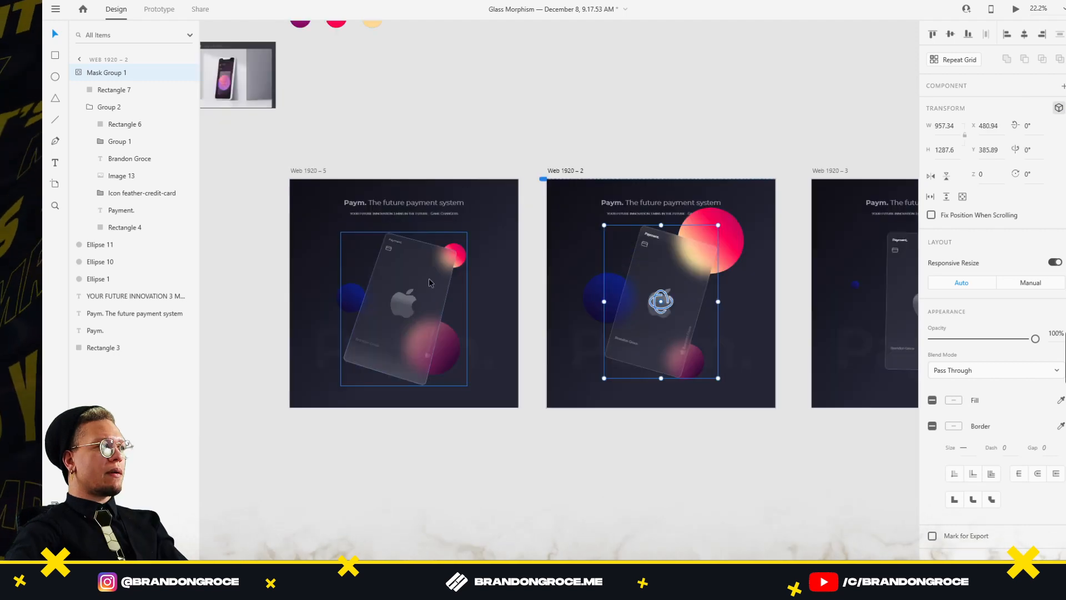
{"action": "left_click", "coordinate": [411, 306]}
{"action": "left_click", "coordinate": [1000, 179]}
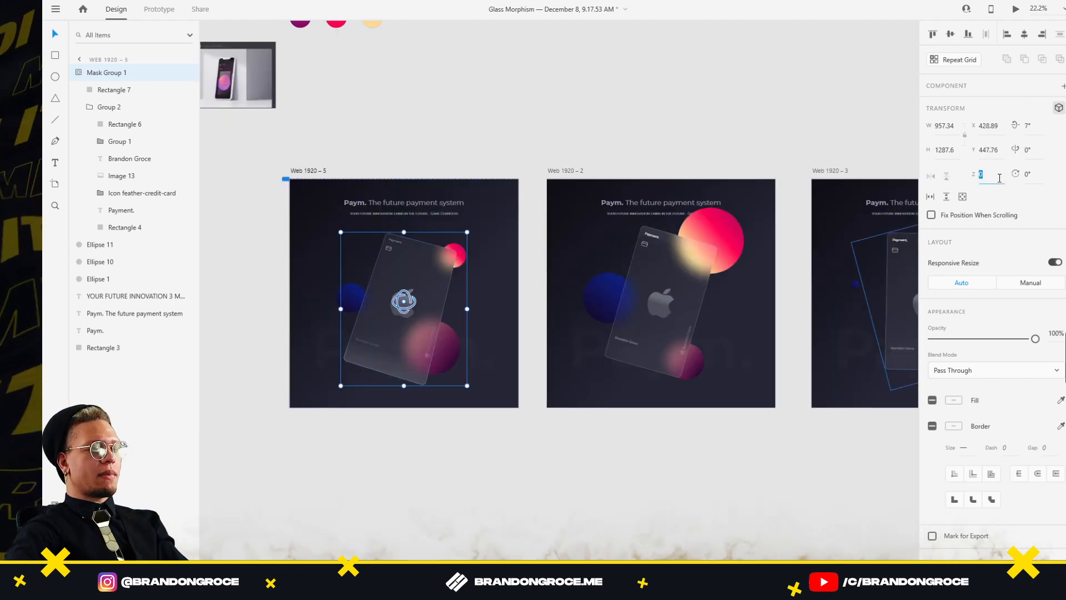
{"action": "left_click", "coordinate": [644, 281]}
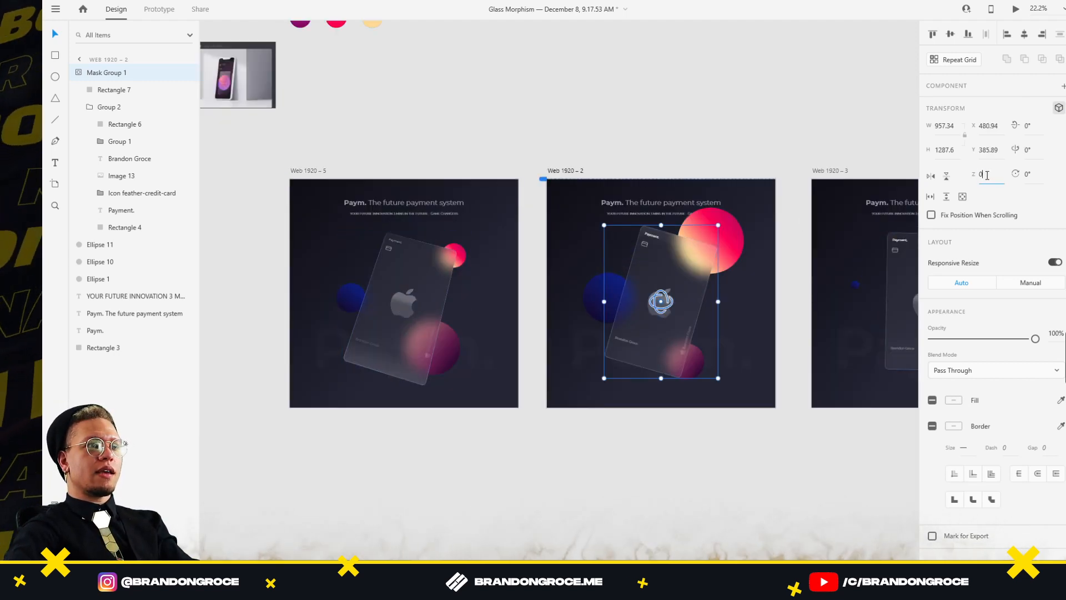
{"action": "left_click", "coordinate": [795, 444]}
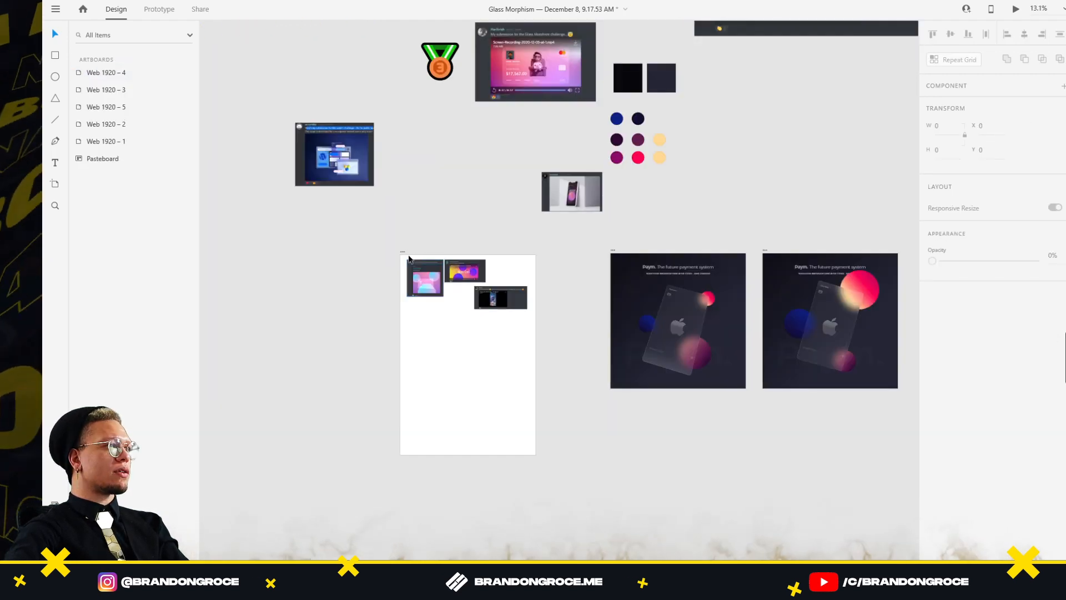
Stand Web 1920 – 6's glass card nearly upright (about -15°) and move the pink circle beside it
{"action": "left_click_drag", "start_coordinate": [409, 259], "coordinate": [299, 259]}
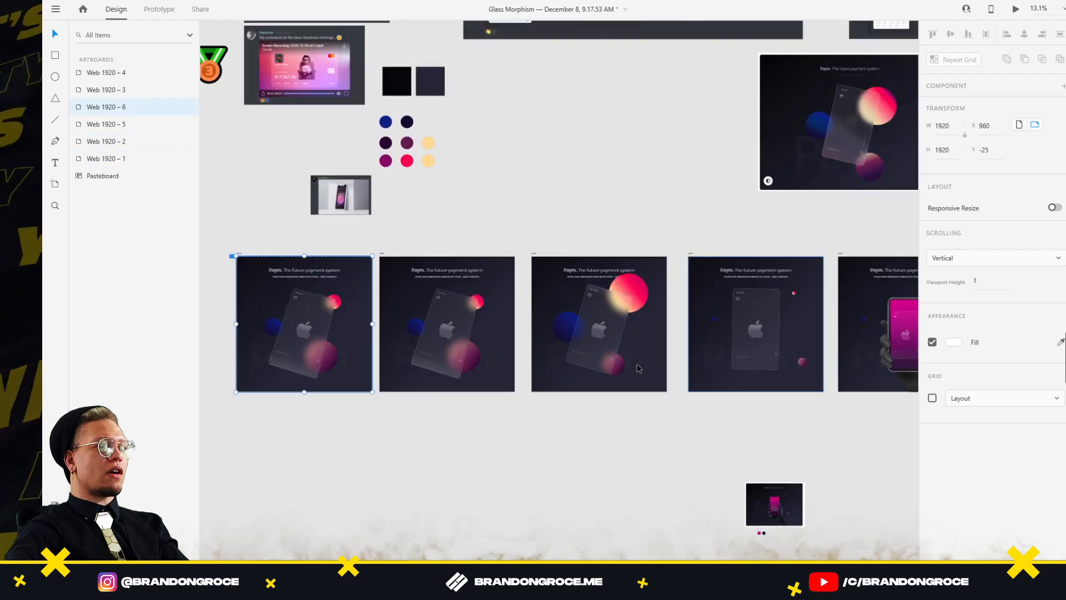
{"action": "left_click_drag", "start_coordinate": [533, 427], "coordinate": [666, 398]}
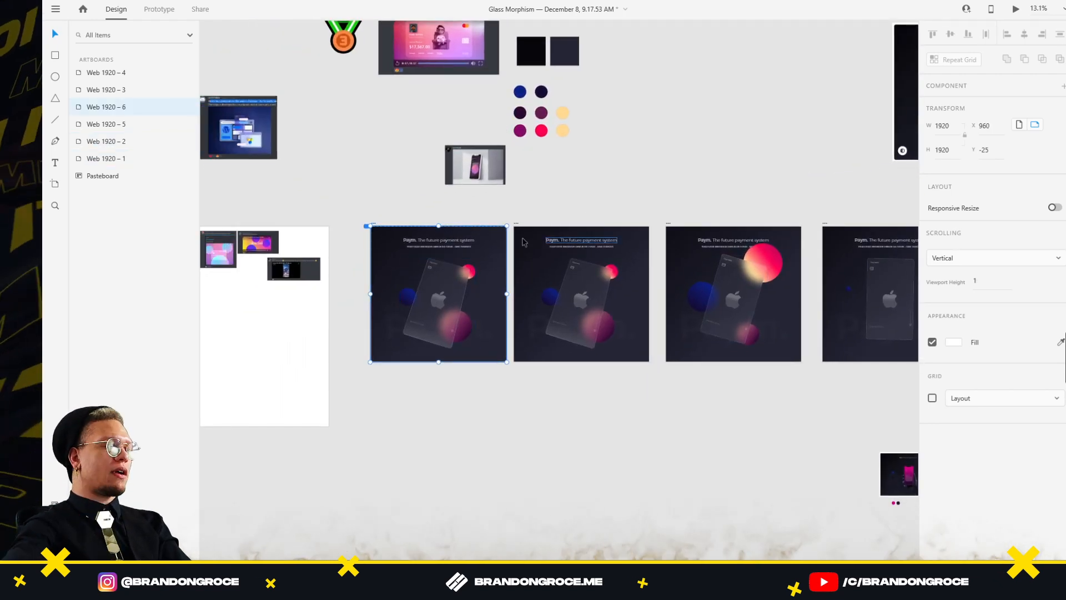
{"action": "left_click", "coordinate": [435, 298]}
{"action": "scroll", "coordinate": [435, 294], "scroll_direction": "up", "scroll_amount": 5}
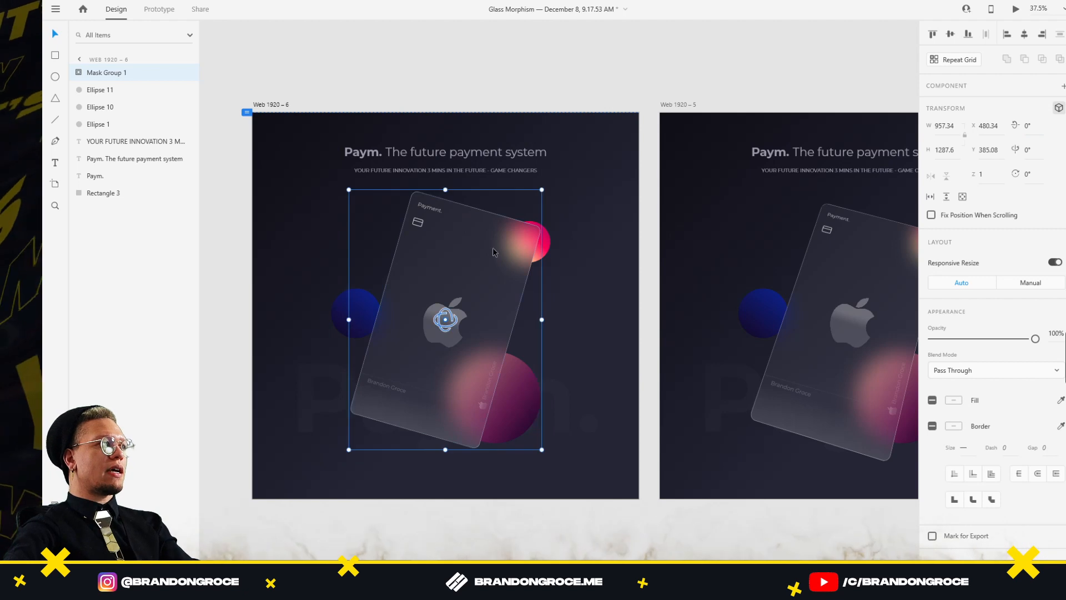
{"action": "left_click_drag", "start_coordinate": [559, 195], "coordinate": [522, 170]}
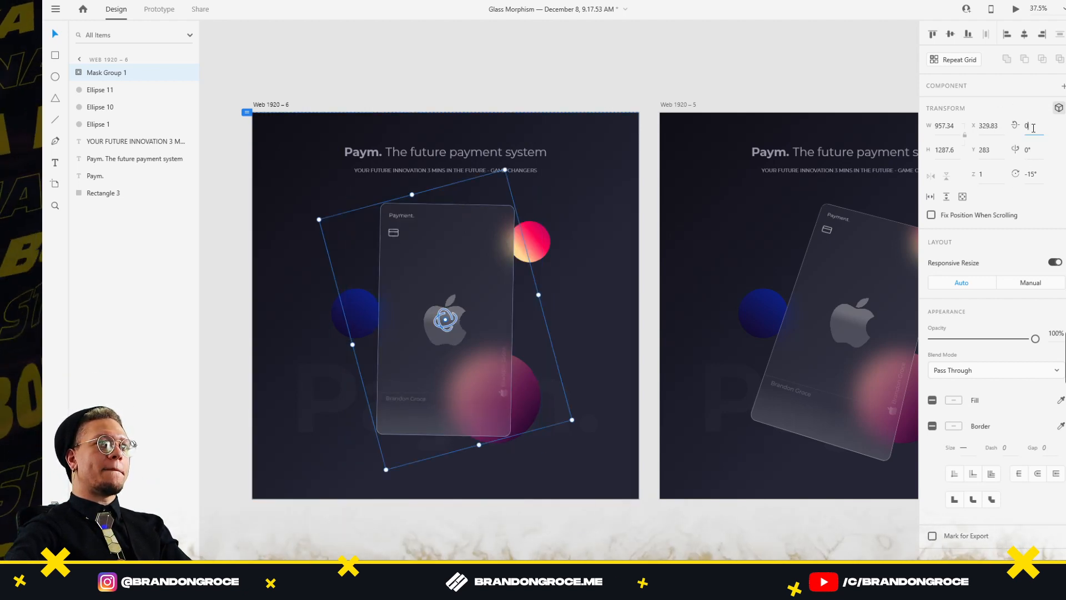
{"action": "left_click_drag", "start_coordinate": [541, 252], "coordinate": [536, 271]}
{"action": "left_click_drag", "start_coordinate": [536, 272], "coordinate": [531, 275]}
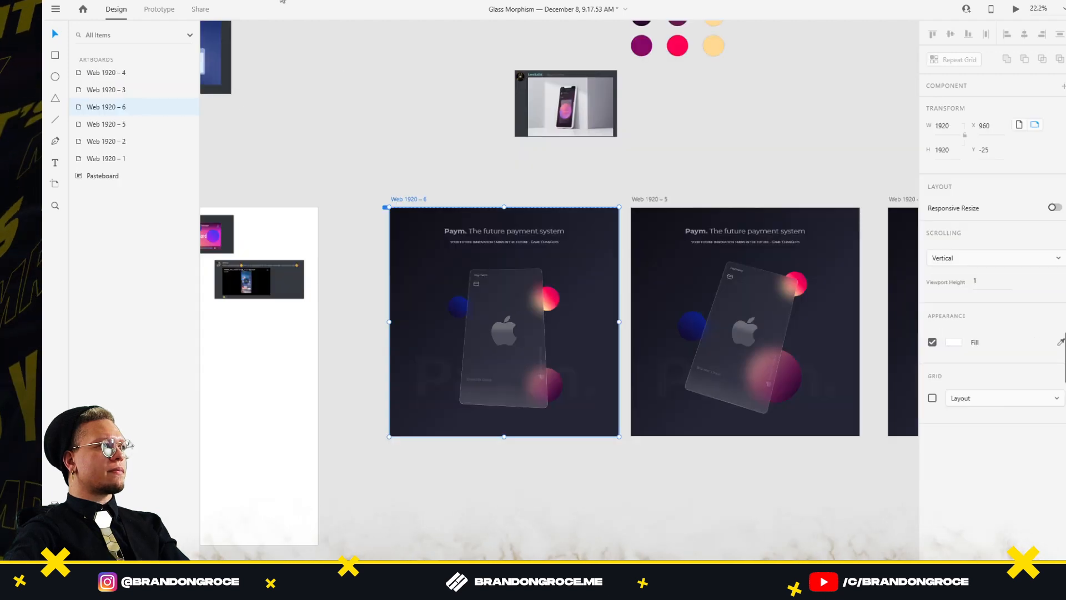
Link Web 1920 – 6 to Web 1920 – 5 with Time trigger, Auto-Animate, Ease Out, 0.8 s
{"action": "left_click", "coordinate": [160, 9]}
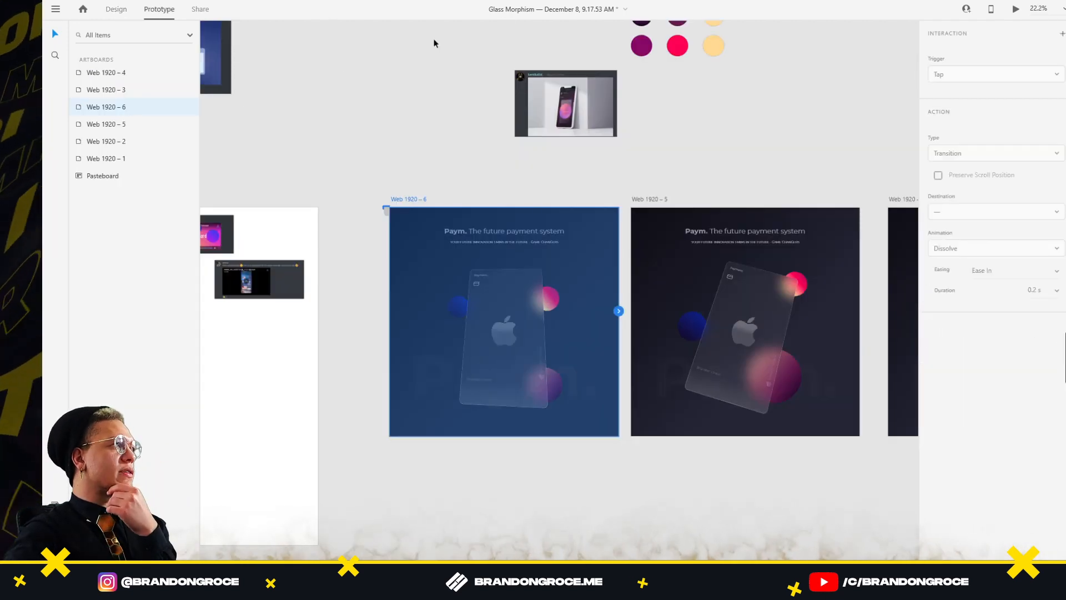
{"action": "left_click_drag", "start_coordinate": [619, 322], "coordinate": [777, 250]}
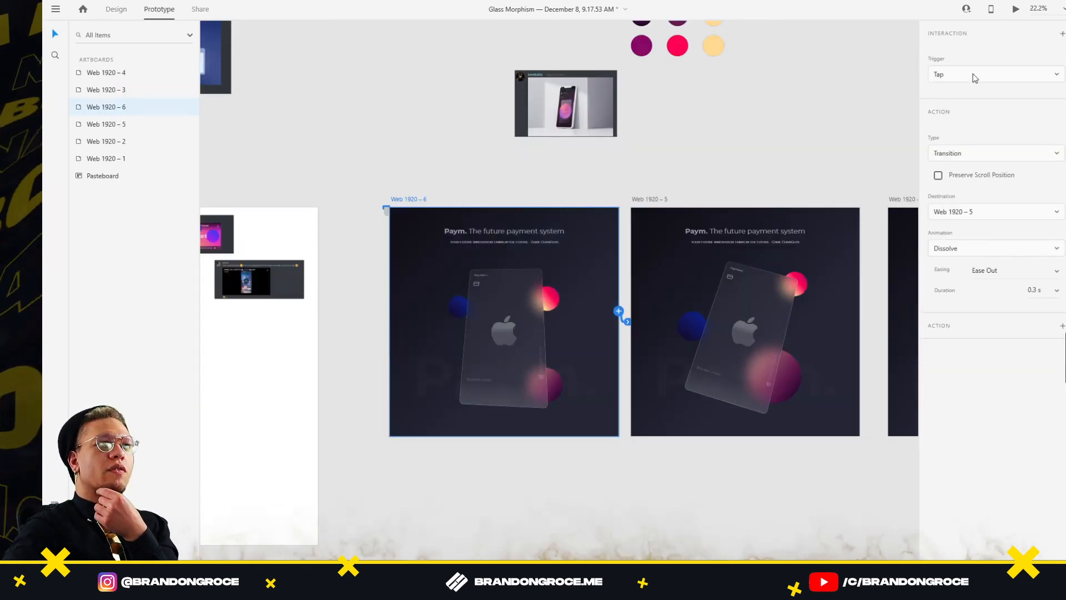
{"action": "left_click", "coordinate": [975, 78]}
{"action": "left_click", "coordinate": [963, 116]}
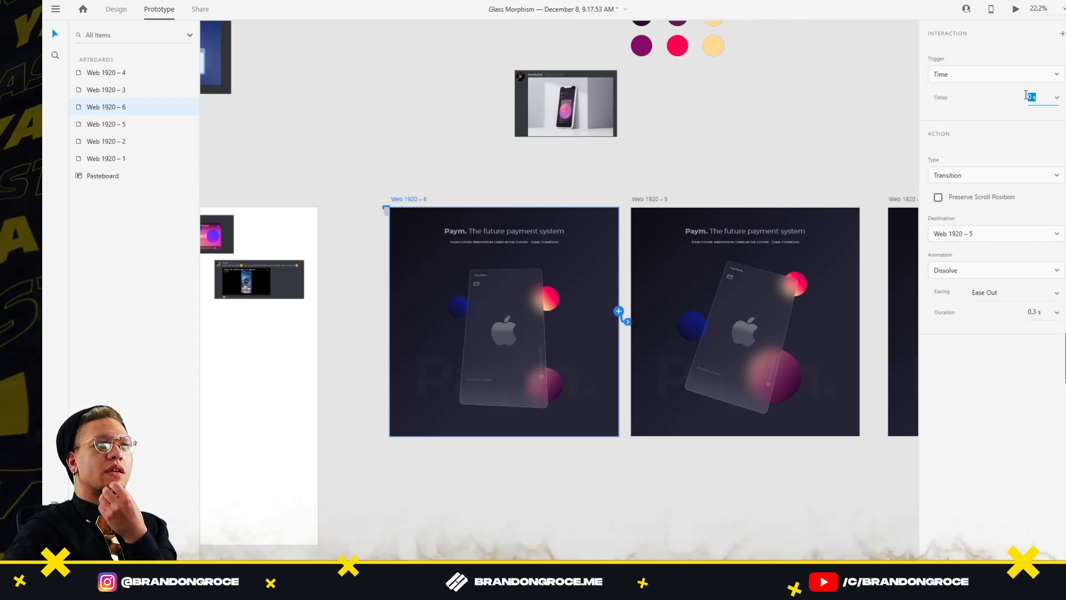
{"action": "left_click", "coordinate": [1017, 176]}
{"action": "left_click", "coordinate": [963, 198]}
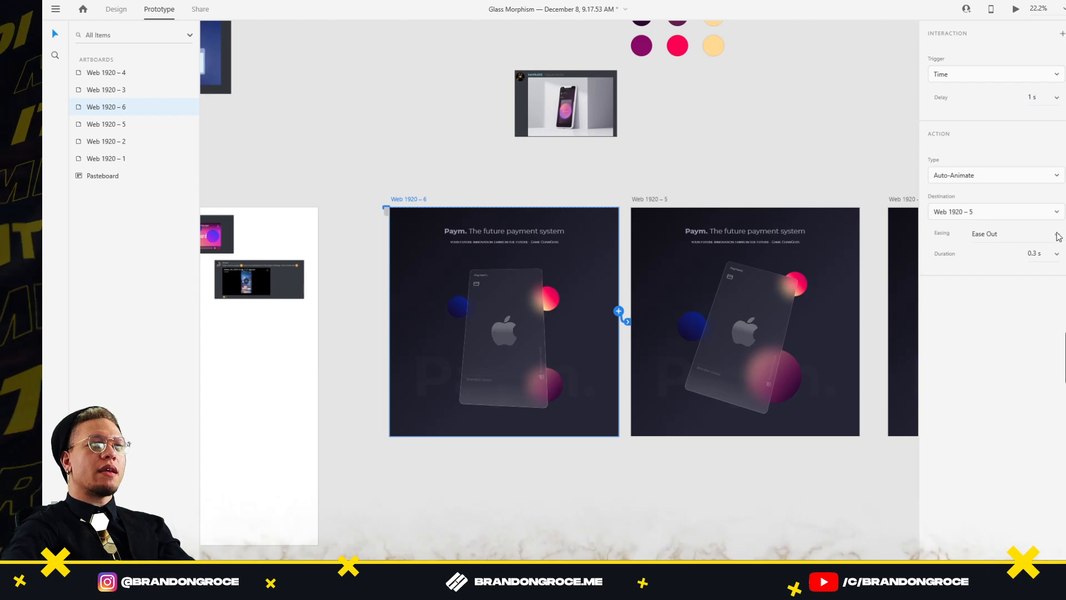
{"action": "left_click", "coordinate": [1057, 233]}
{"action": "left_click", "coordinate": [969, 301]}
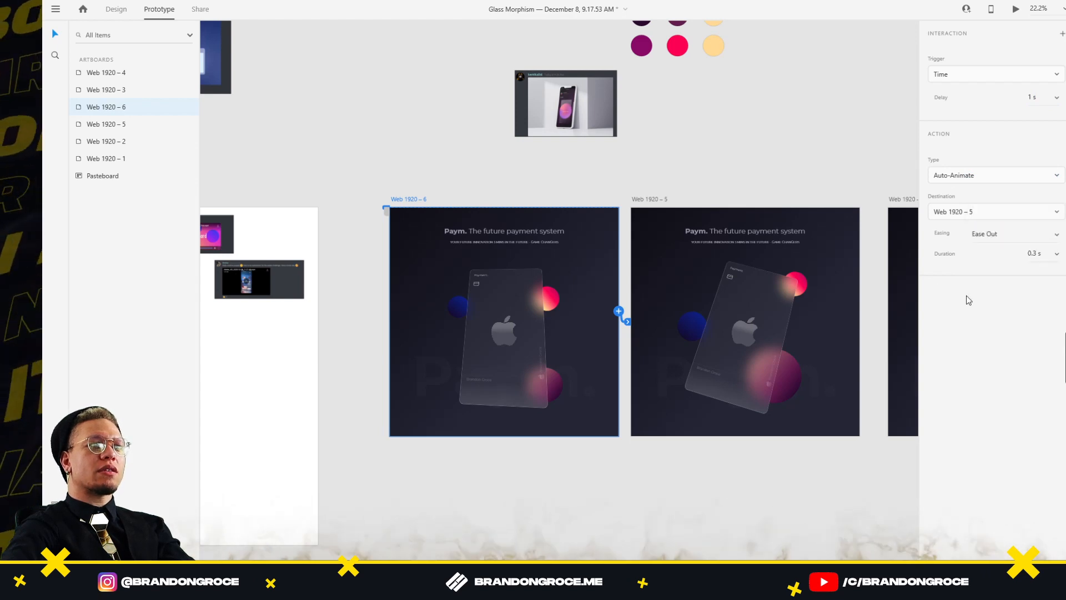
{"action": "left_click", "coordinate": [1057, 253]}
{"action": "left_click", "coordinate": [1035, 276]}
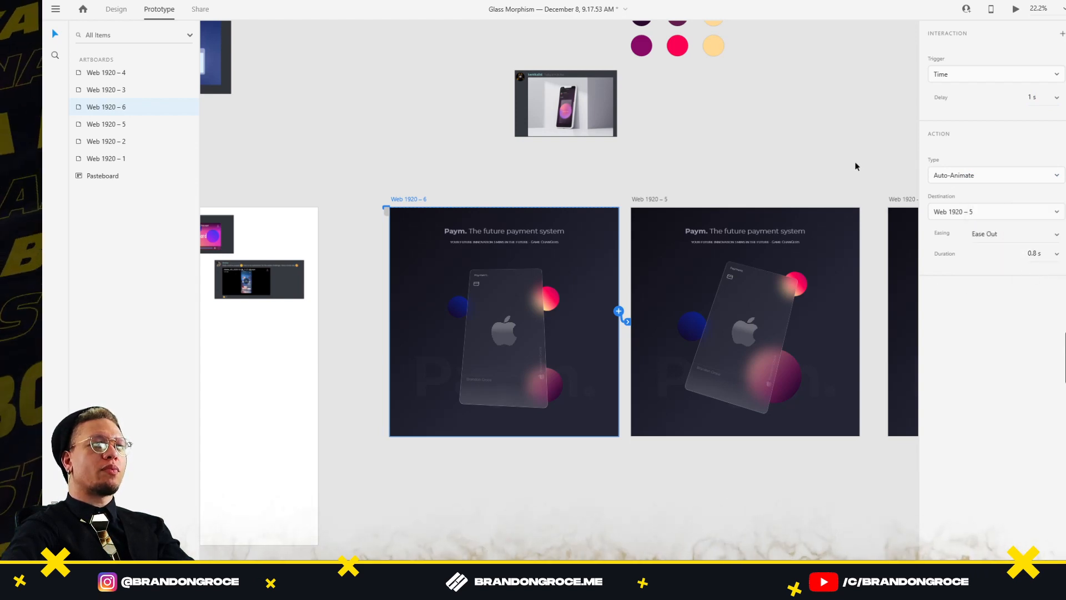
Link Web 1920 – 5 to Web 1920 – 2 with the same auto-animate transition
{"action": "left_click", "coordinate": [856, 167]}
{"action": "left_click_drag", "start_coordinate": [794, 178], "coordinate": [538, 208]}
{"action": "left_click", "coordinate": [401, 232]}
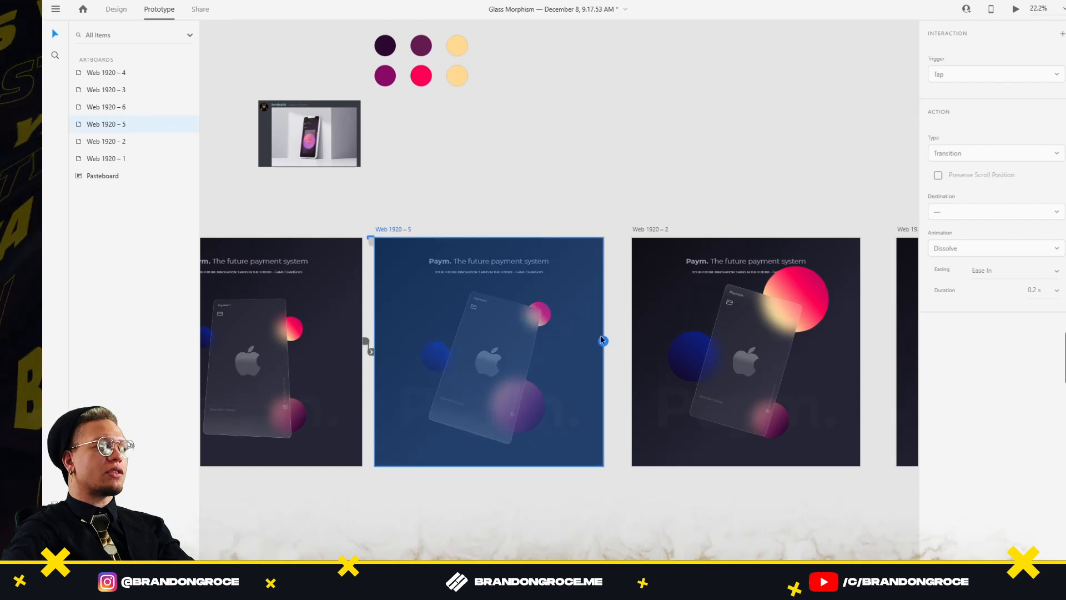
{"action": "left_click_drag", "start_coordinate": [601, 338], "coordinate": [700, 336]}
{"action": "left_click_drag", "start_coordinate": [734, 209], "coordinate": [511, 232]}
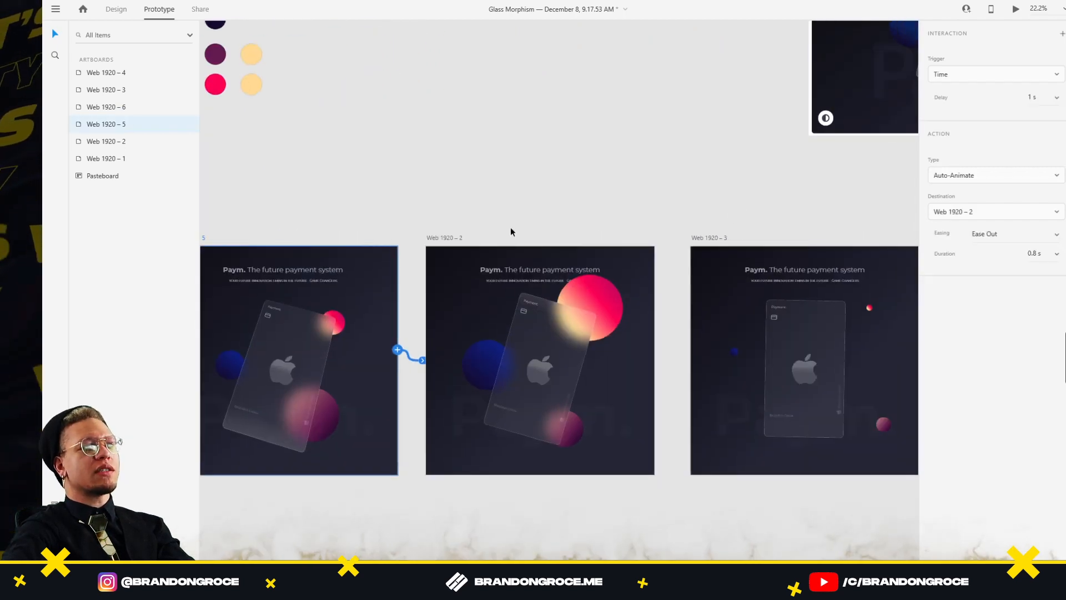
{"action": "left_click", "coordinate": [444, 238]}
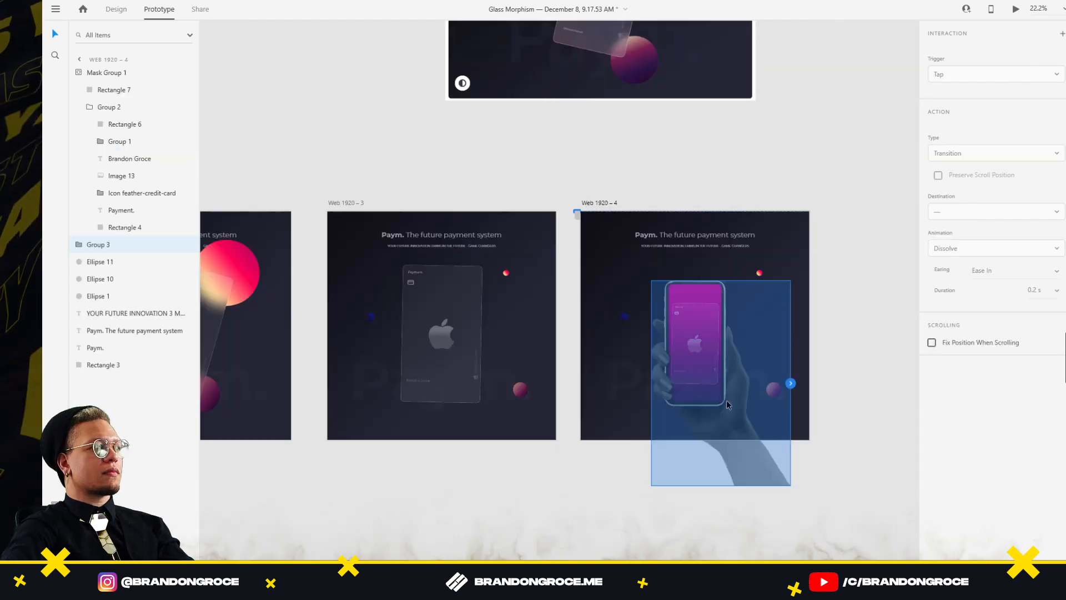
Copy the hand-and-phone group from Web 1920 – 4 and paste it into Web 1920 – 3
{"action": "left_click", "coordinate": [118, 10]}
{"action": "left_click", "coordinate": [842, 352]}
{"action": "left_click", "coordinate": [750, 422]}
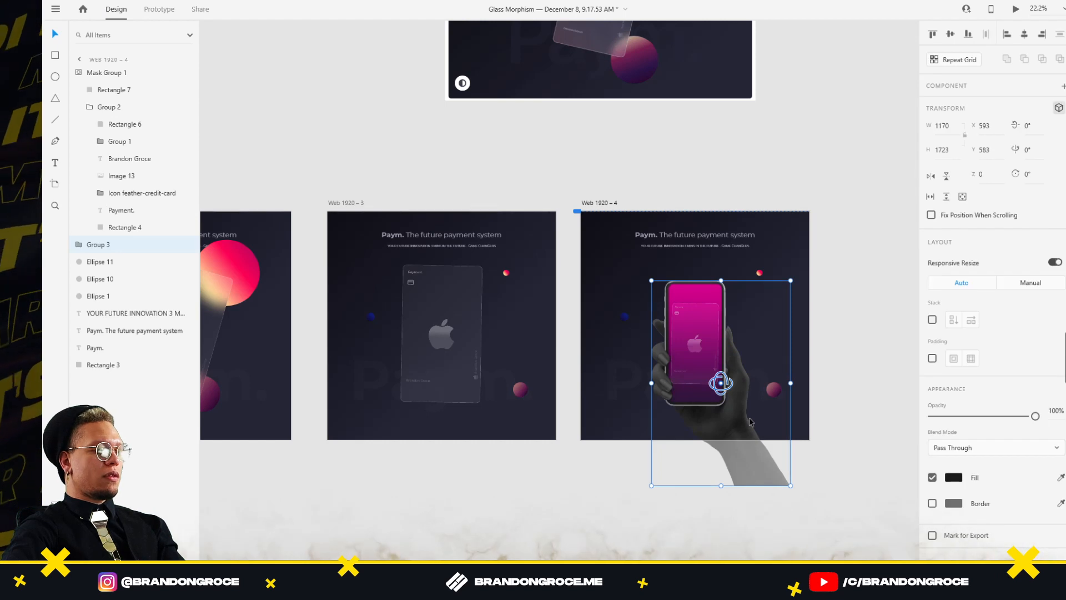
{"action": "left_click", "coordinate": [439, 431]}
{"action": "key", "text": "ctrl+v"}
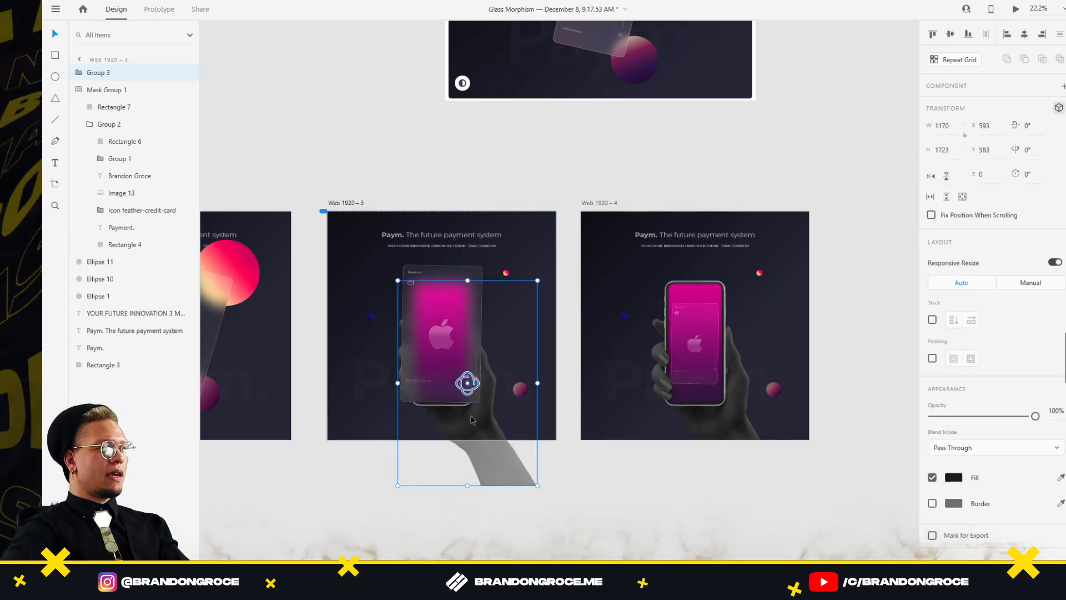
Move the pasted hand-and-phone copy below Web 1920 – 3 and set its opacity to 0%
{"action": "left_click_drag", "start_coordinate": [472, 421], "coordinate": [473, 499]}
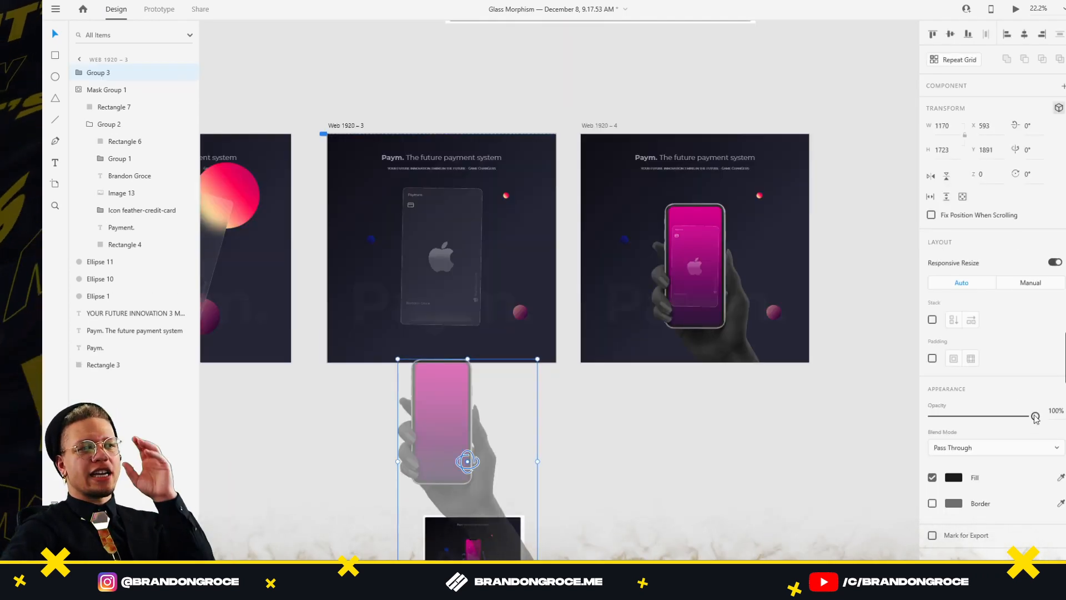
{"action": "left_click_drag", "start_coordinate": [1036, 418], "coordinate": [932, 418]}
{"action": "left_click", "coordinate": [776, 457]}
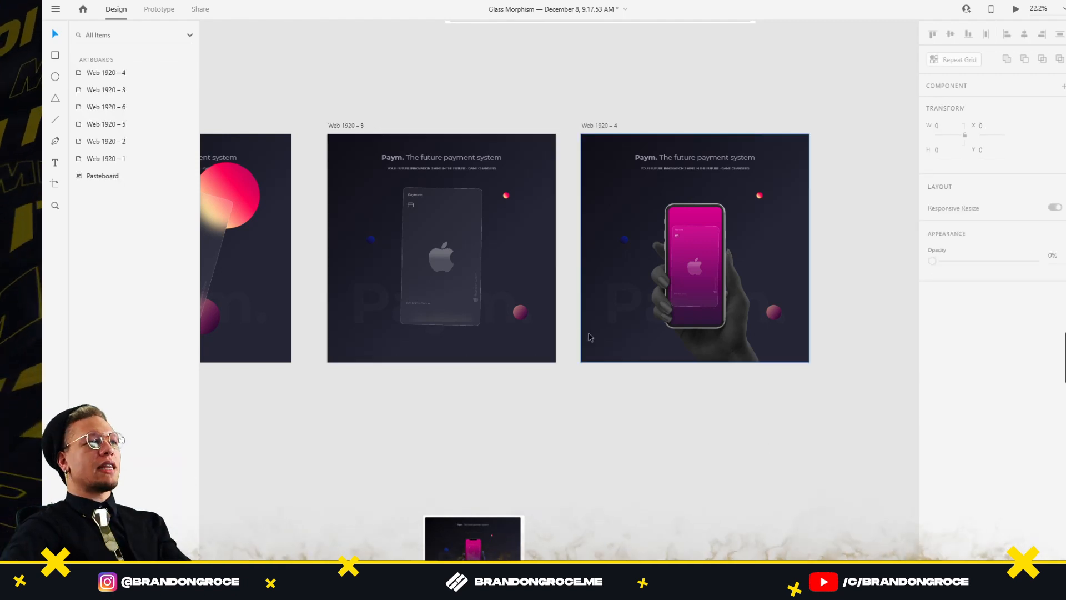
{"action": "scroll", "coordinate": [452, 310], "scroll_direction": "down", "scroll_amount": 3}
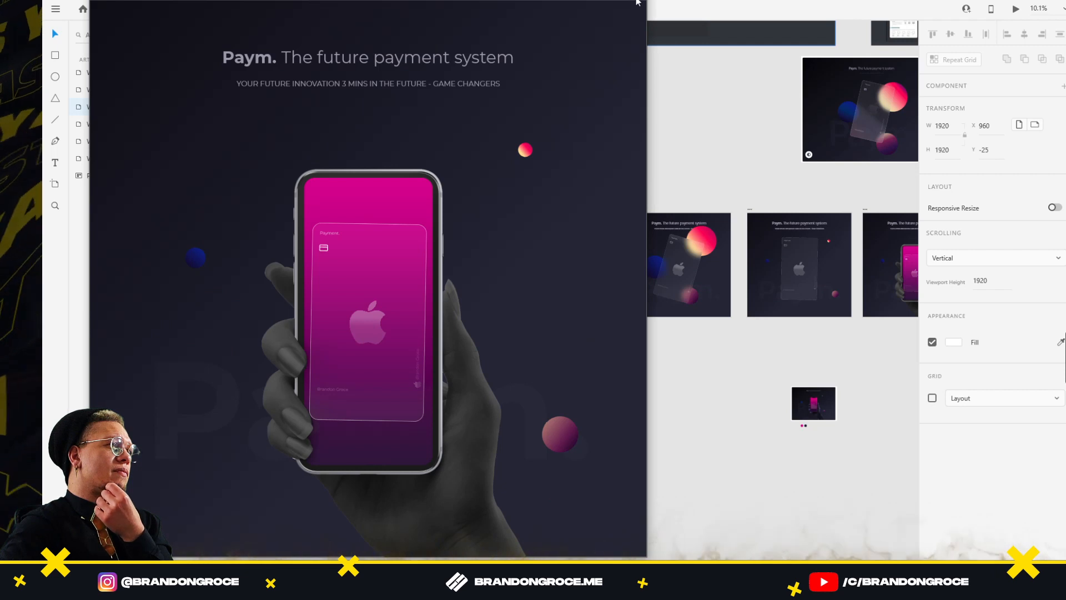
Close the prototype preview and select the hand-and-phone group on the last artboard
{"action": "left_click", "coordinate": [637, 2]}
{"action": "left_click_drag", "start_coordinate": [773, 118], "coordinate": [585, 72]}
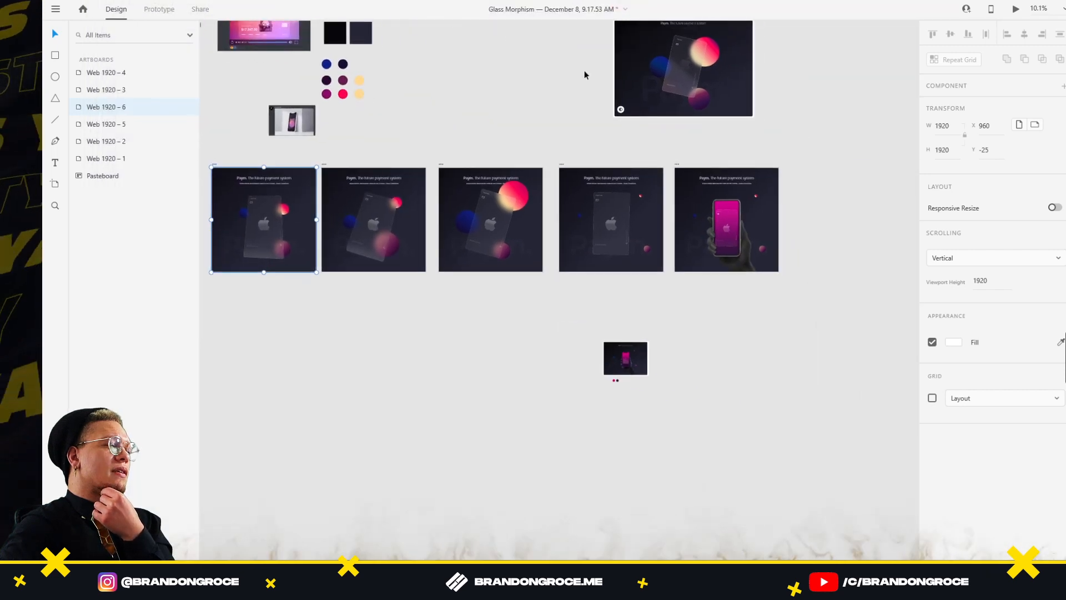
{"action": "left_click", "coordinate": [739, 246]}
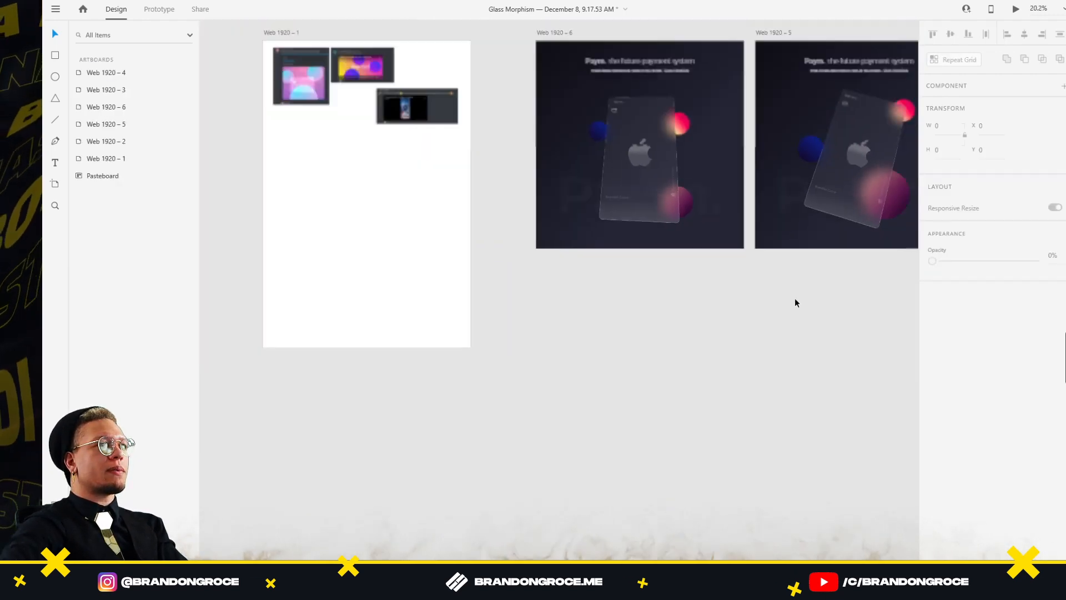
Frame all five artboards, select Web 1920 – 4, and switch to Prototype mode
{"action": "scroll", "coordinate": [795, 299], "scroll_direction": "down", "scroll_amount": 1}
{"action": "left_click_drag", "start_coordinate": [743, 268], "coordinate": [261, 233]}
{"action": "scroll", "coordinate": [639, 243], "scroll_direction": "down", "scroll_amount": 3}
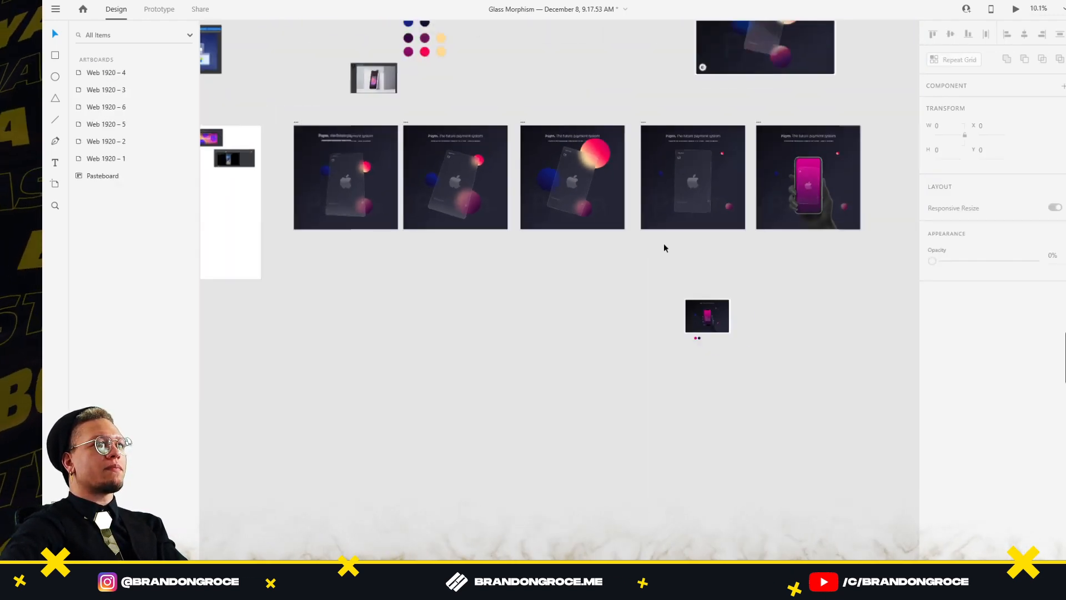
{"action": "left_click_drag", "start_coordinate": [664, 244], "coordinate": [581, 240]}
{"action": "left_click", "coordinate": [677, 120]}
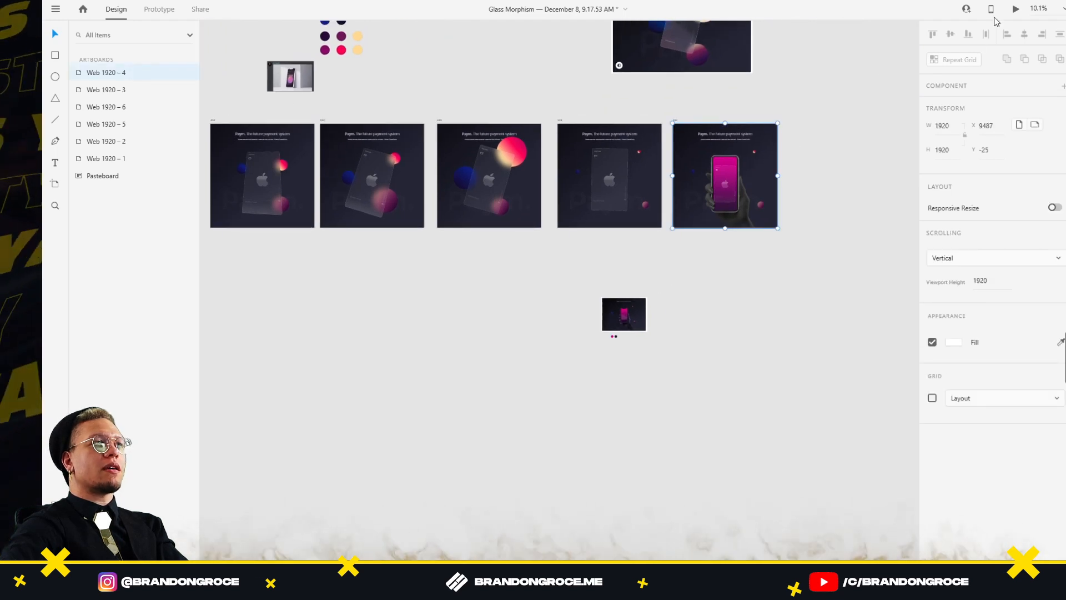
{"action": "left_click", "coordinate": [167, 9]}
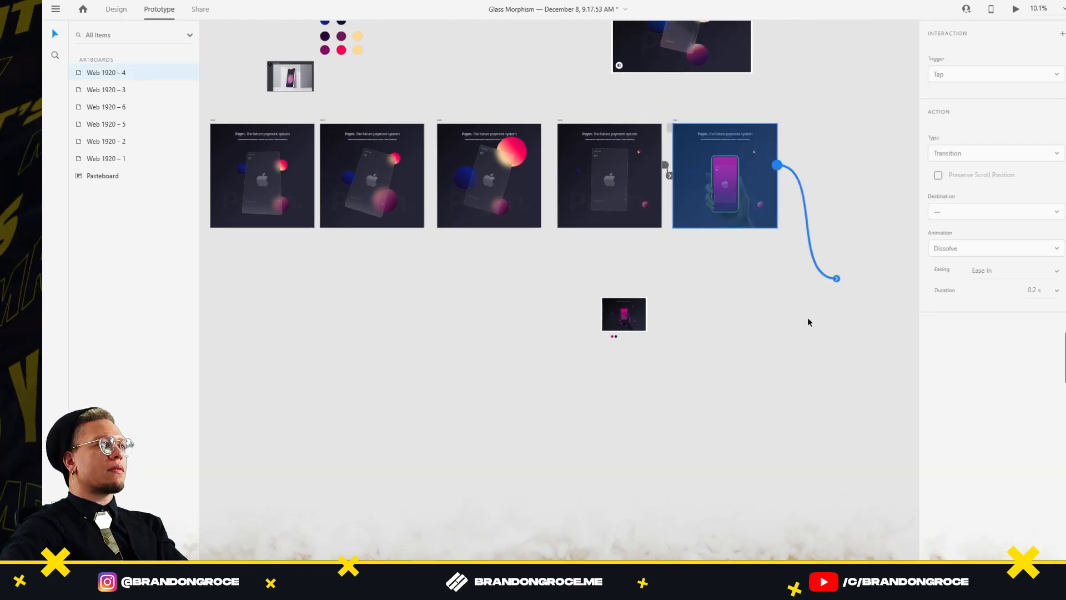
Link Web 1920 – 4 back to the first artboard; give Web 1920 – 6 Snap easing over 3 s
{"action": "left_click_drag", "start_coordinate": [777, 165], "coordinate": [261, 170]}
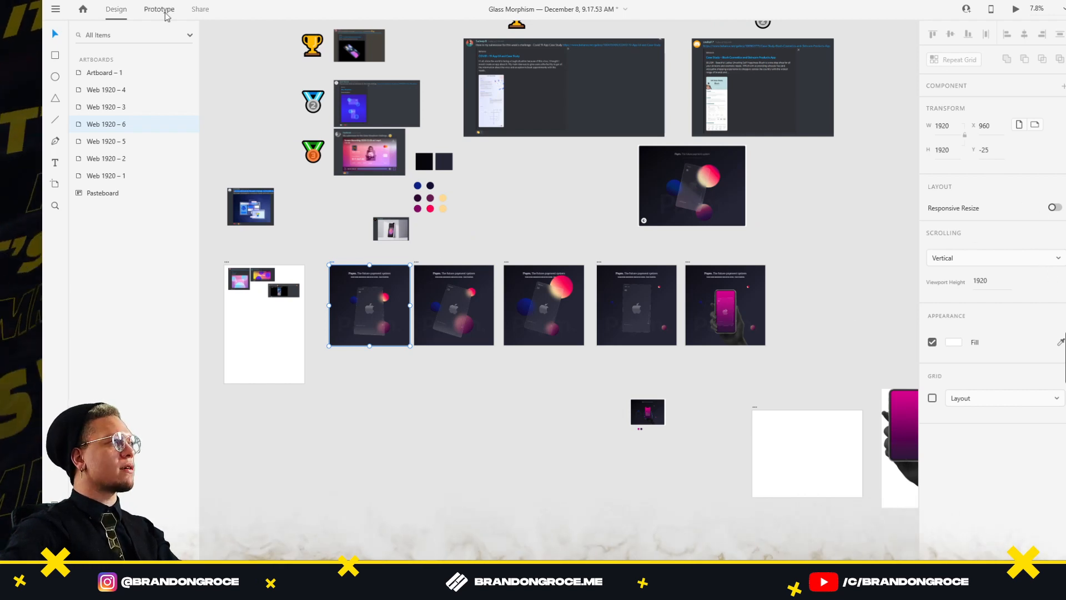
{"action": "left_click", "coordinate": [167, 15]}
{"action": "left_click", "coordinate": [1057, 237]}
{"action": "left_click", "coordinate": [1046, 256]}
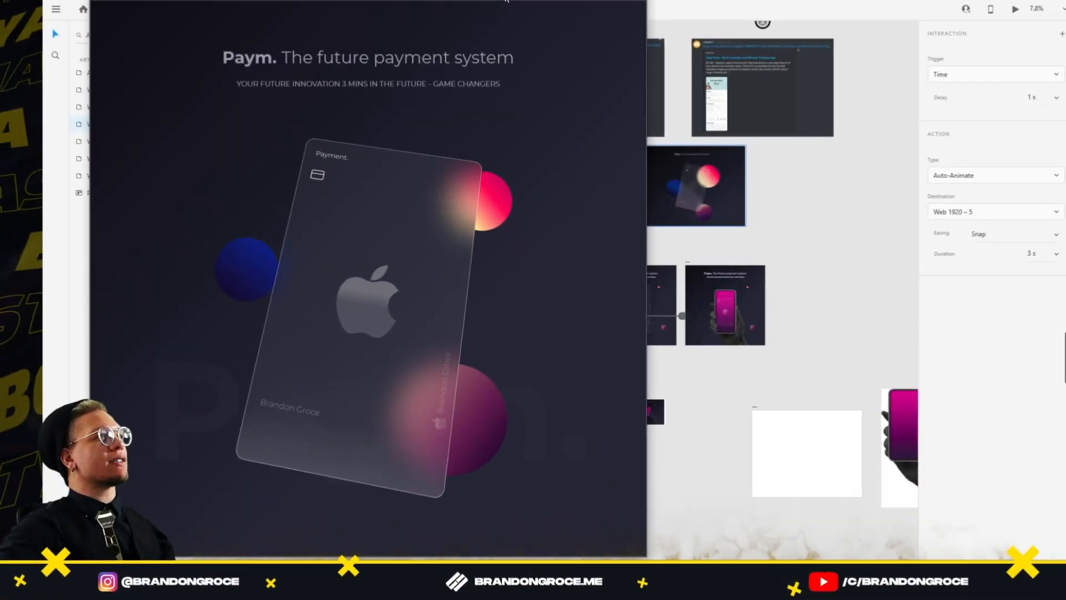
{"action": "left_click_drag", "start_coordinate": [514, 1], "coordinate": [629, 1]}
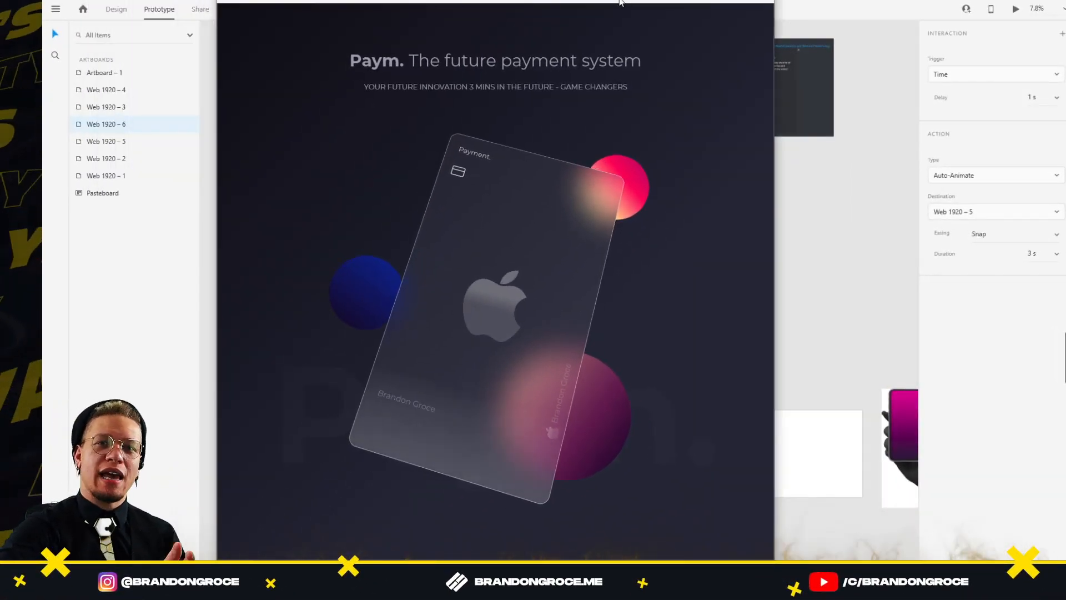